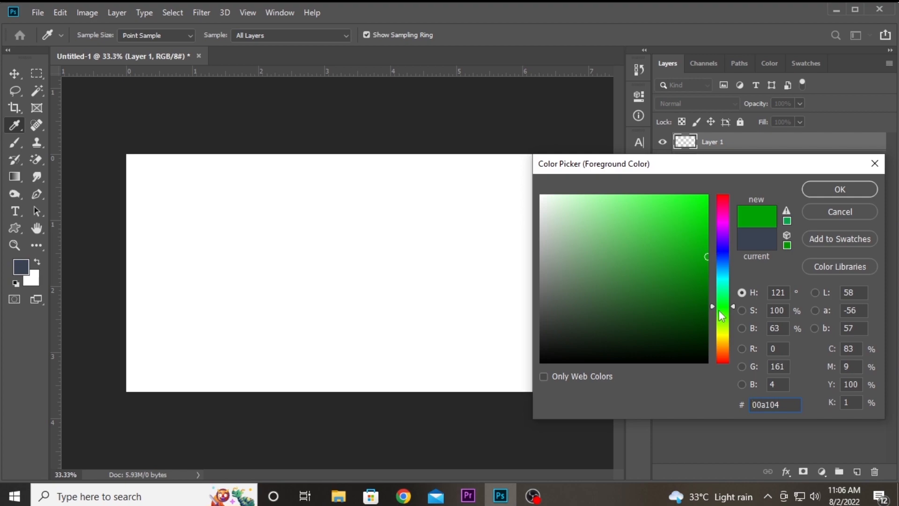
Step: Set the foreground colour to a medium green
left_click(701, 251)
left_click_drag(701, 251, 703, 250)
left_click(839, 190)
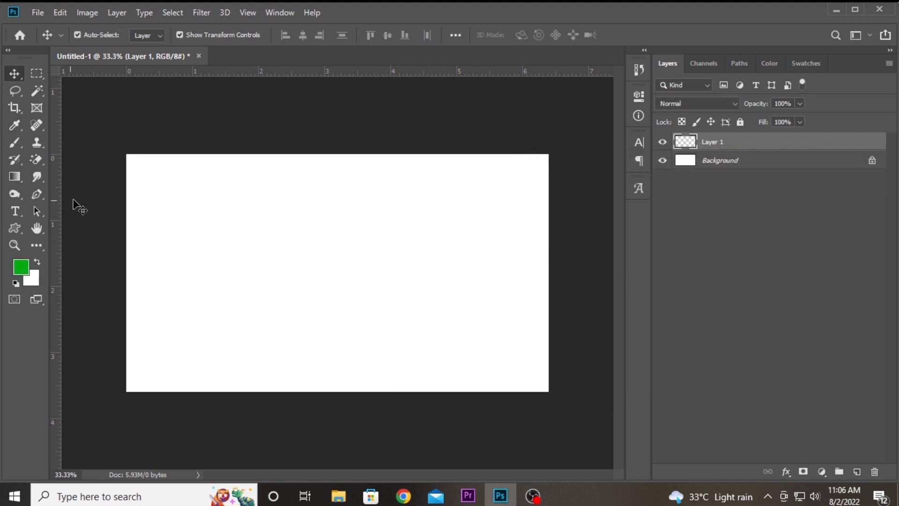
Step: Paint a solid green hill sloping down to the right across the lower canvas at brush size 150, and add a new layer above it
key("b")
left_click(97, 35)
double_click(85, 213)
key("bracketleft")
mouse_move(109, 318)
left_mouse_down()
mouse_move(310, 344)
mouse_move(385, 369)
mouse_move(642, 423)
left_mouse_up()
mouse_move(368, 389)
left_mouse_down()
mouse_move(132, 342)
mouse_move(240, 362)
mouse_move(156, 381)
mouse_move(264, 391)
left_mouse_up()
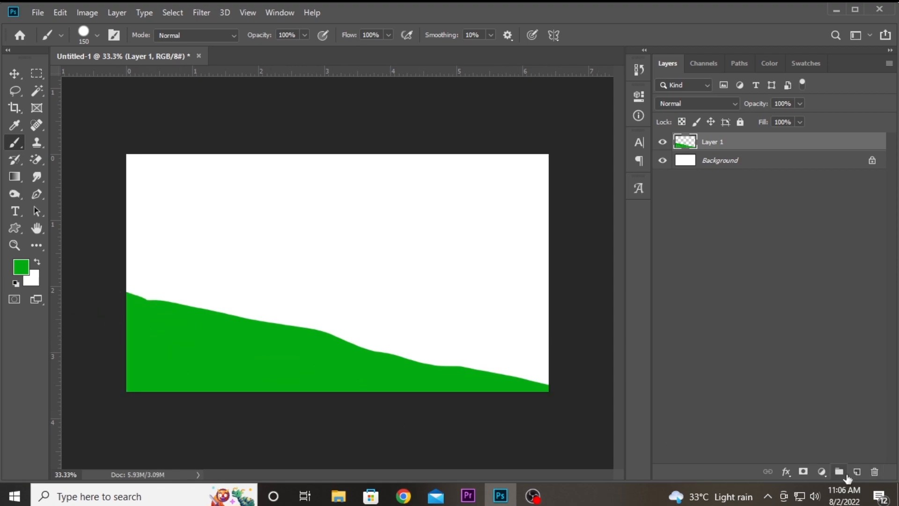
left_click(857, 472)
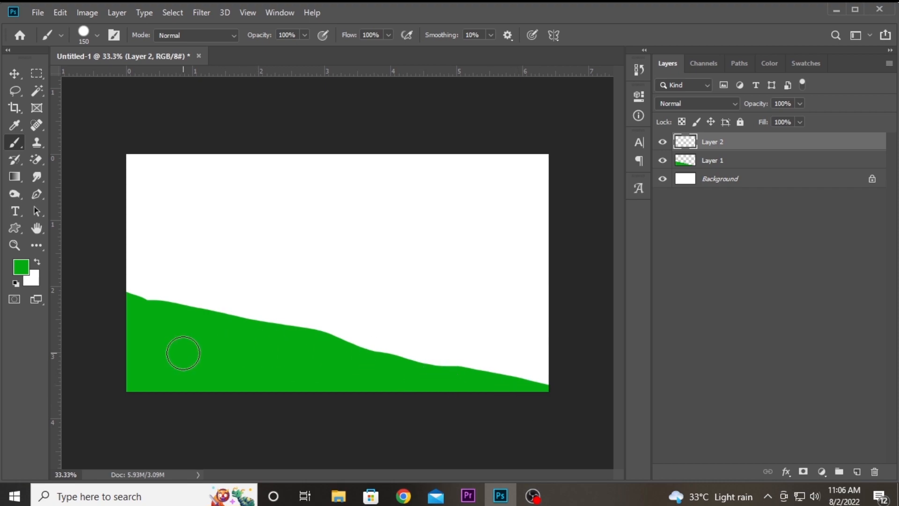
mouse_move(209, 358)
left_mouse_down()
mouse_move(315, 322)
mouse_move(645, 309)
left_mouse_up()
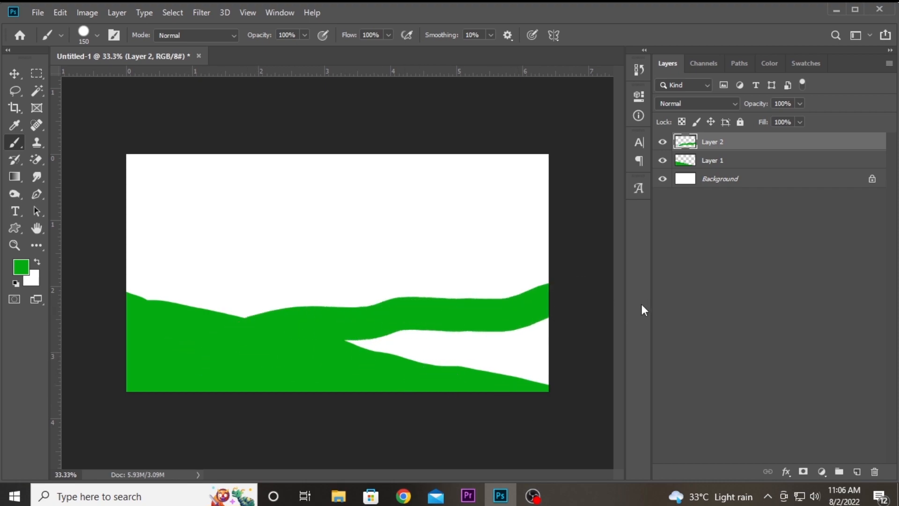
key("ctrl+z")
left_click_drag(305, 330, 526, 304)
key("ctrl+z")
Step: Paint a second green hill on Layer 2, rising from the valley to the canvas's right edge and filled down to the bottom
left_click_drag(328, 335, 584, 289)
mouse_move(348, 344)
left_mouse_down()
mouse_move(487, 305)
mouse_move(604, 297)
left_mouse_up()
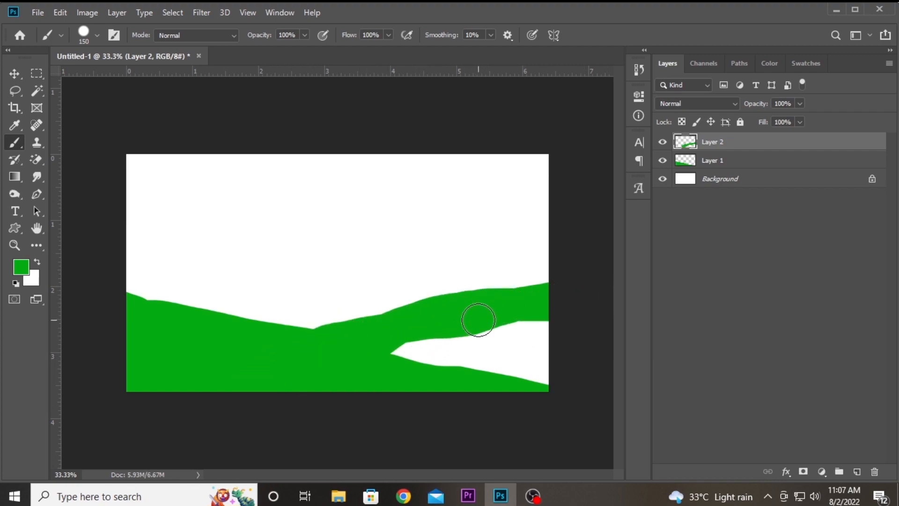
left_click_drag(478, 320, 571, 288)
mouse_move(387, 325)
left_mouse_down()
mouse_move(576, 325)
mouse_move(403, 371)
mouse_move(536, 380)
left_mouse_up()
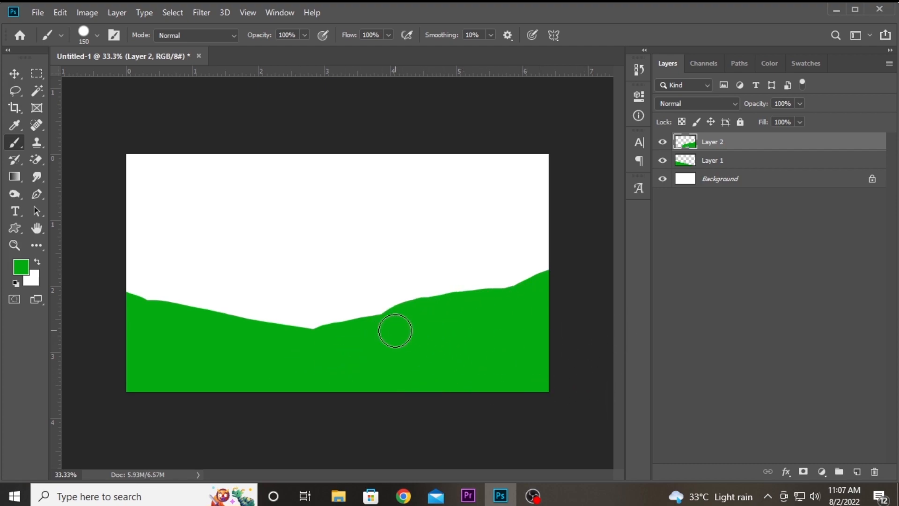
left_click_drag(406, 323, 557, 285)
left_click_drag(423, 323, 216, 364)
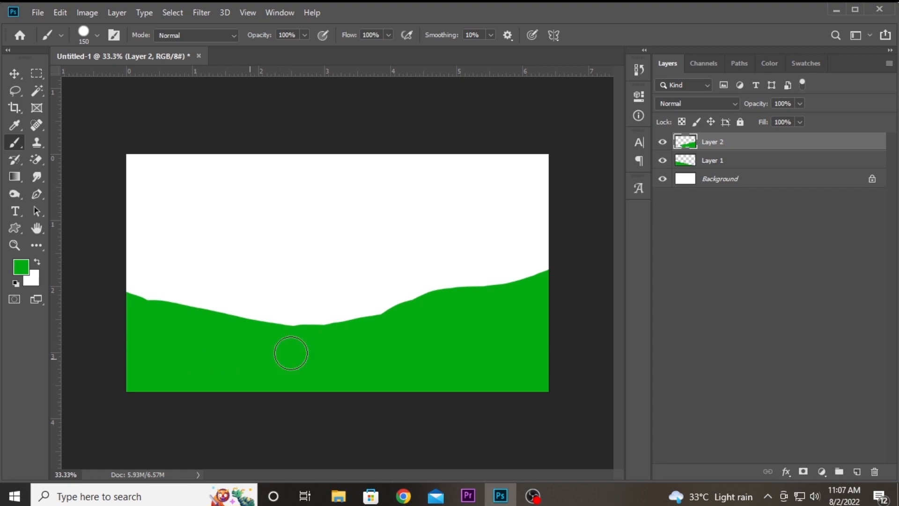
Step: Compare the two hills by toggling Layer 2's visibility and selecting the hills on the canvas
left_click(662, 142)
left_click(662, 142)
left_click(662, 142)
left_click(662, 142)
left_click(662, 142)
left_click(662, 142)
left_click(14, 74)
left_click(328, 257)
left_click(426, 316)
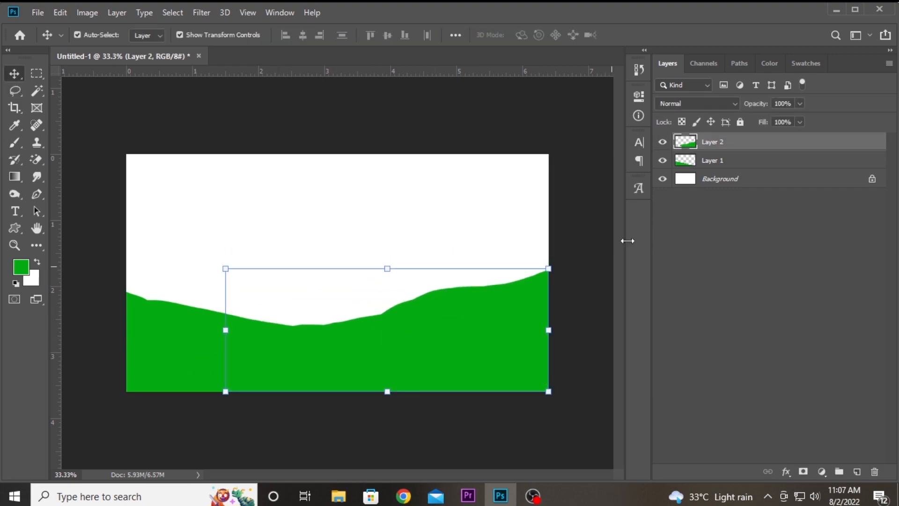
Step: Darken the upper edge of Layer 1's hill with the Burn tool at 100% exposure, and move Layer 2 below Layer 1
left_click(793, 164)
left_click(17, 195)
left_click_drag(133, 283, 273, 303)
left_click(286, 35)
left_click_drag(281, 51, 342, 50)
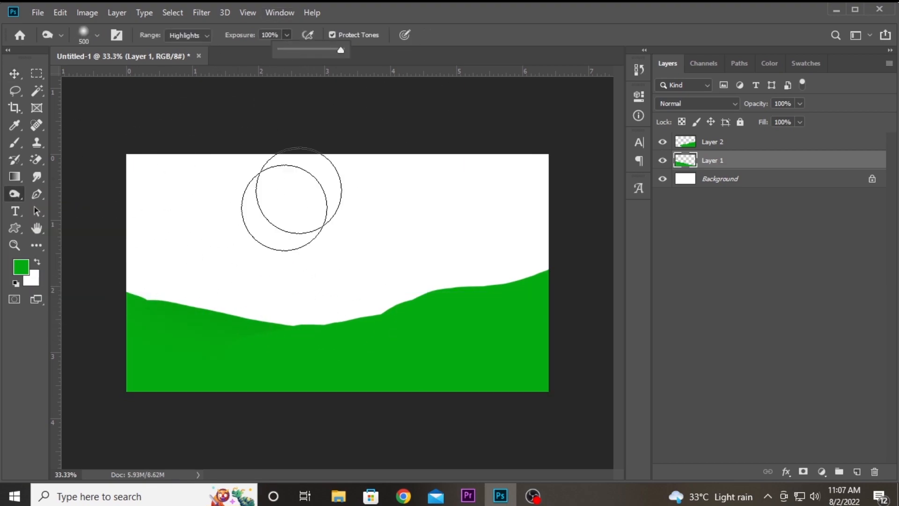
left_click_drag(136, 281, 472, 355)
left_click_drag(742, 145, 743, 176)
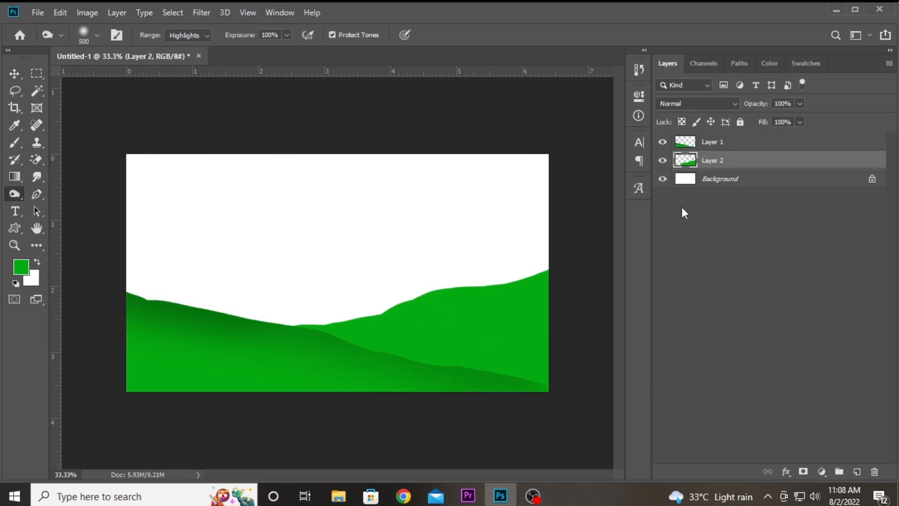
Step: Deepen the shading along the upper edge of Layer 1's hill using the Burn tool at size 300
key("bracketleft")
key("bracketleft")
key("bracketleft")
left_click(714, 141)
key("bracketright")
key("bracketright")
mouse_move(256, 313)
left_mouse_down()
mouse_move(562, 403)
mouse_move(670, 410)
left_mouse_up()
left_click_drag(155, 304, 78, 284)
mouse_move(251, 313)
left_mouse_down()
mouse_move(585, 393)
mouse_move(398, 347)
mouse_move(289, 349)
mouse_move(674, 408)
left_mouse_up()
Step: Darken the lower part of Layer 2's hill where it meets the front hill, using the Burn tool at 58% exposure
left_click(698, 165)
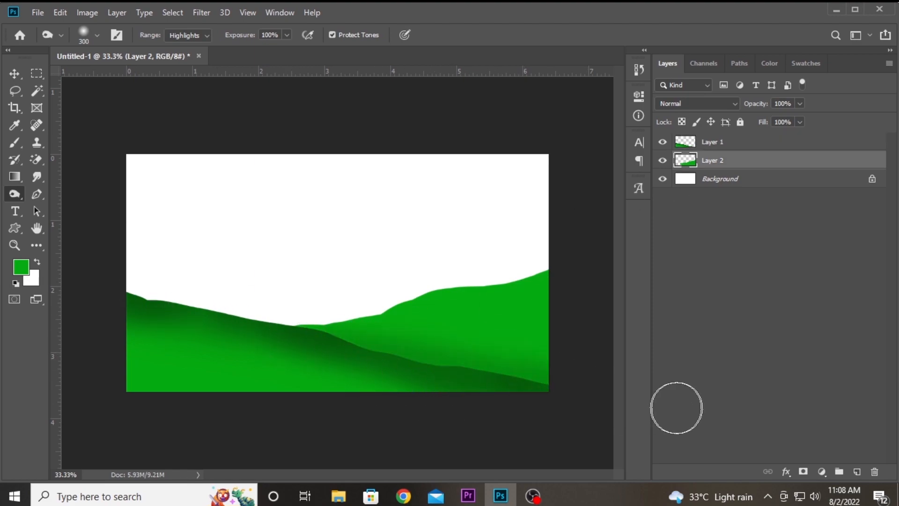
mouse_move(363, 345)
left_mouse_down()
mouse_move(562, 396)
mouse_move(433, 377)
mouse_move(562, 404)
mouse_move(577, 383)
mouse_move(384, 373)
mouse_move(583, 385)
mouse_move(287, 349)
left_mouse_up()
left_click_drag(265, 61, 263, 61)
left_click_drag(415, 345, 323, 341)
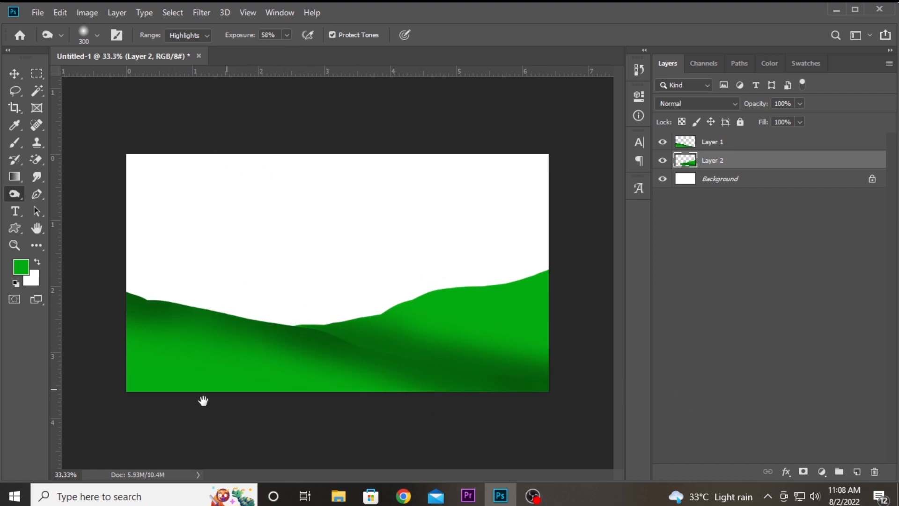
Step: Softly extend the shading on both hill layers with the Burn tool at size 400, starting at 38% exposure
left_click(260, 48)
key("]")
left_click(716, 142)
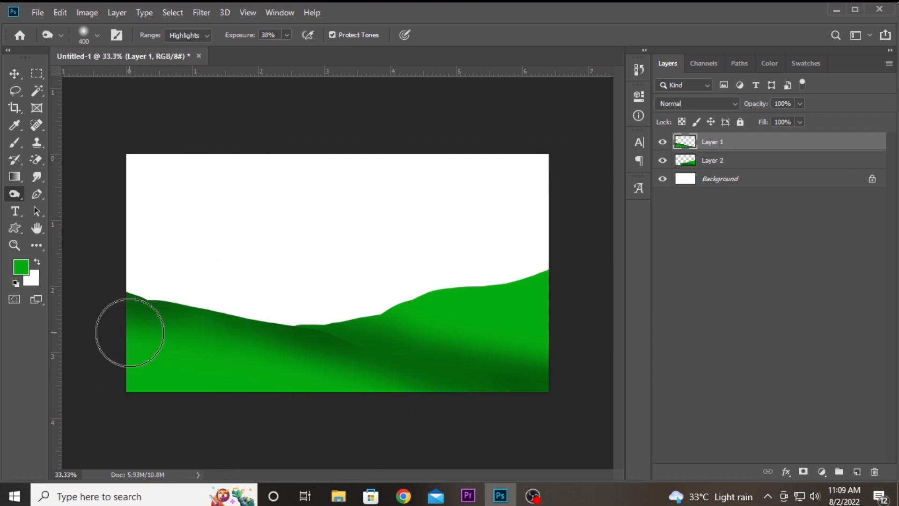
left_click(754, 160)
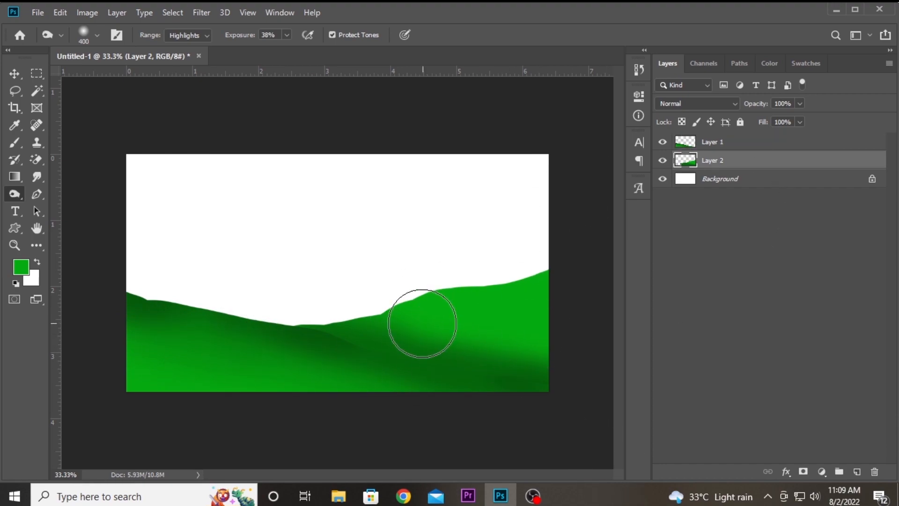
left_click(287, 35)
left_click_drag(282, 49, 274, 48)
left_click(712, 146)
left_click(698, 160)
Step: Brighten the top right of Layer 2's hill and the lower left of Layer 1's hill using the Dodge tool, reducing its exposure to 39%
right_click(21, 194)
left_click(53, 193)
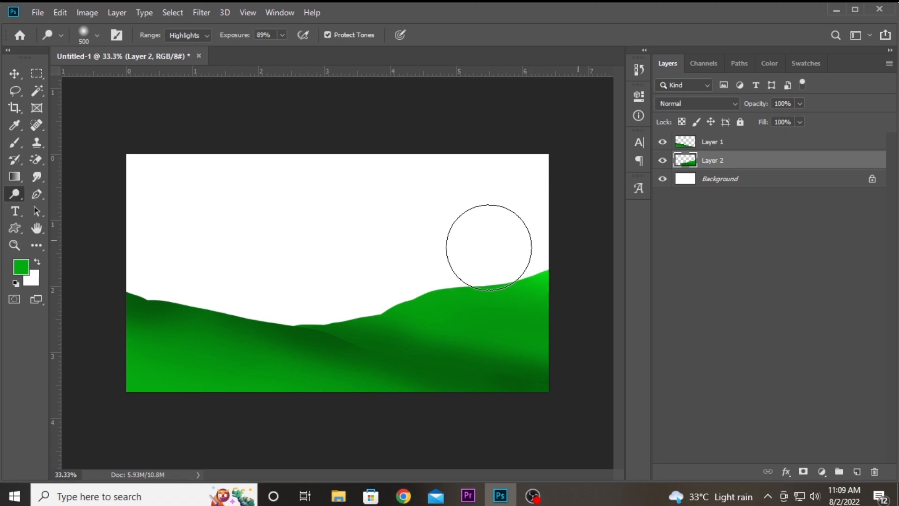
left_click(283, 34)
left_click_drag(304, 48, 283, 48)
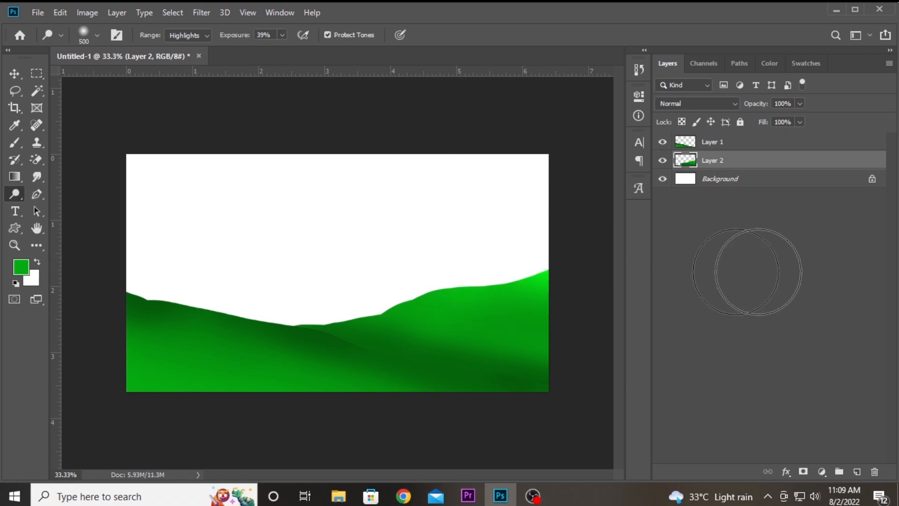
left_click(748, 145)
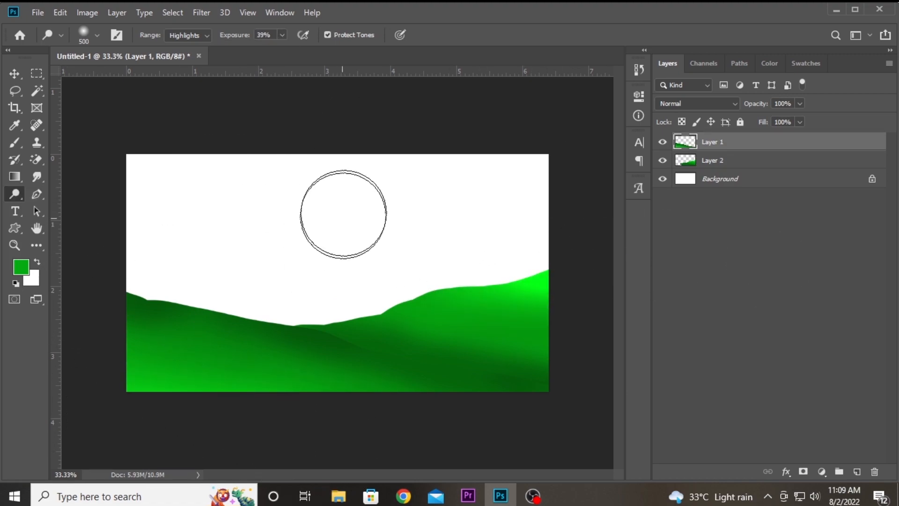
key("v")
left_click(157, 126)
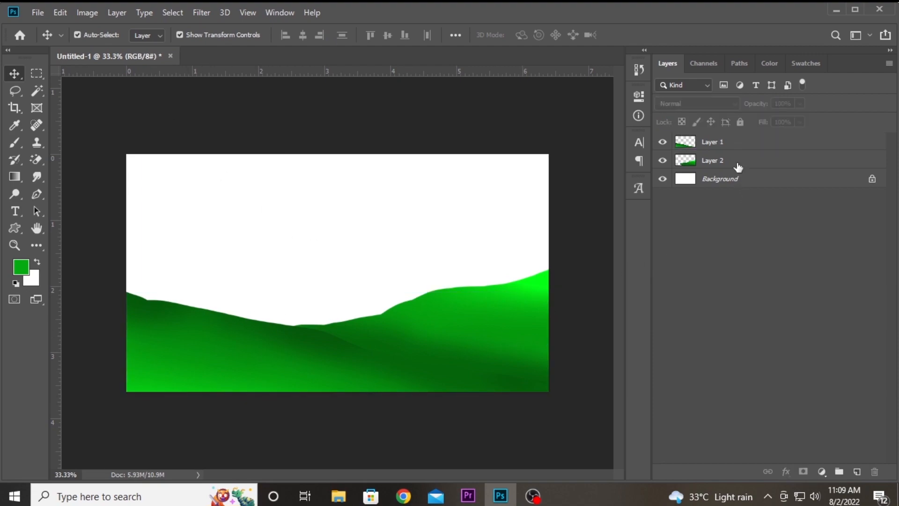
Step: Add a new layer above the hills and set the Brush's foreground colour to dark navy
left_click(738, 164)
left_click(742, 145)
left_click(856, 472)
left_click(15, 193)
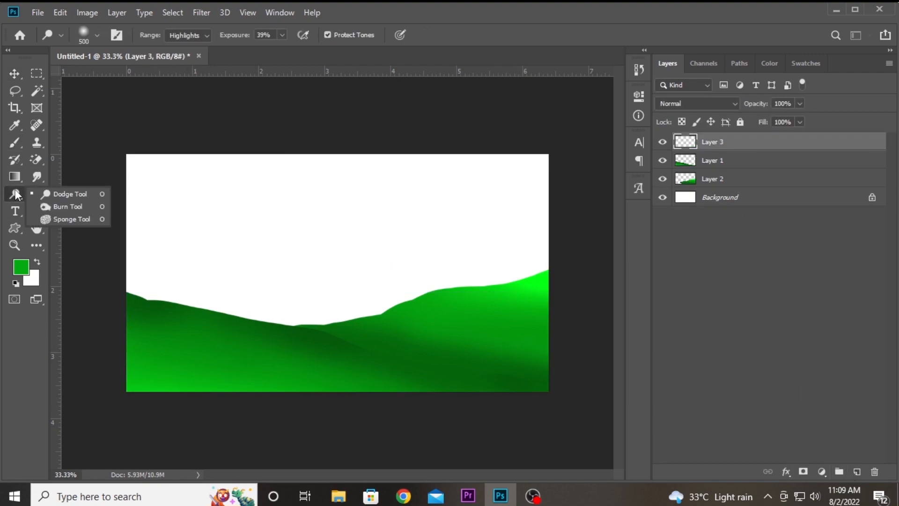
key("b")
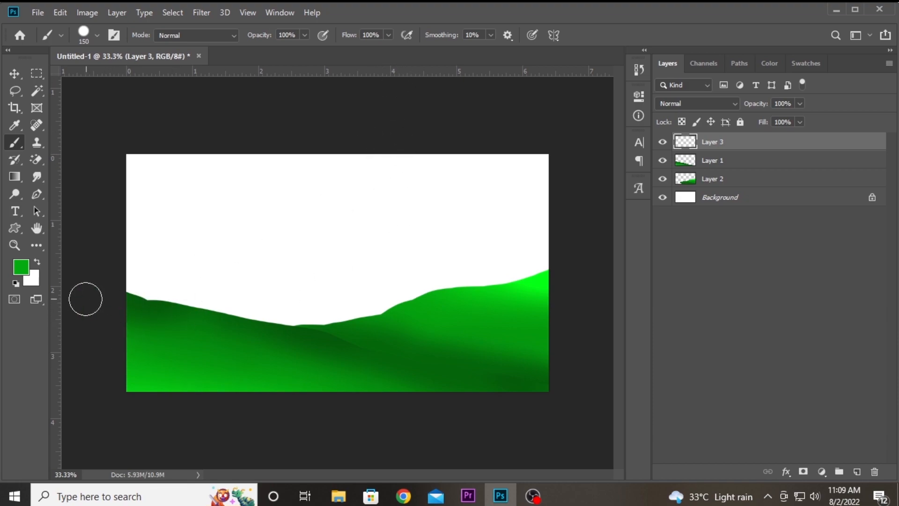
left_click(22, 267)
left_click_drag(722, 252, 723, 262)
left_click_drag(642, 322, 605, 322)
left_click(848, 192)
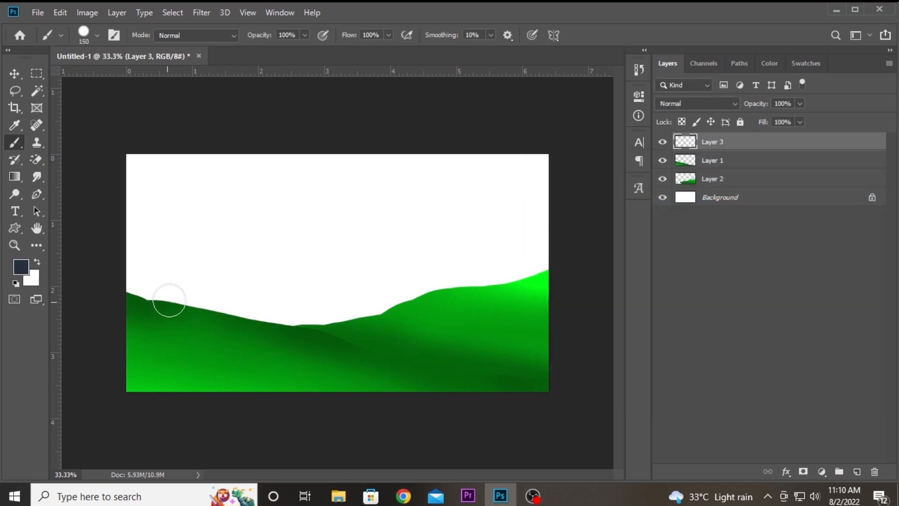
Step: Outline a pointed navy mountain at the canvas's left side, including its base along the hill, with the Brush at size 45
key("bracketleft")
left_click_drag(126, 297, 254, 209)
key("bracketleft")
key("bracketleft")
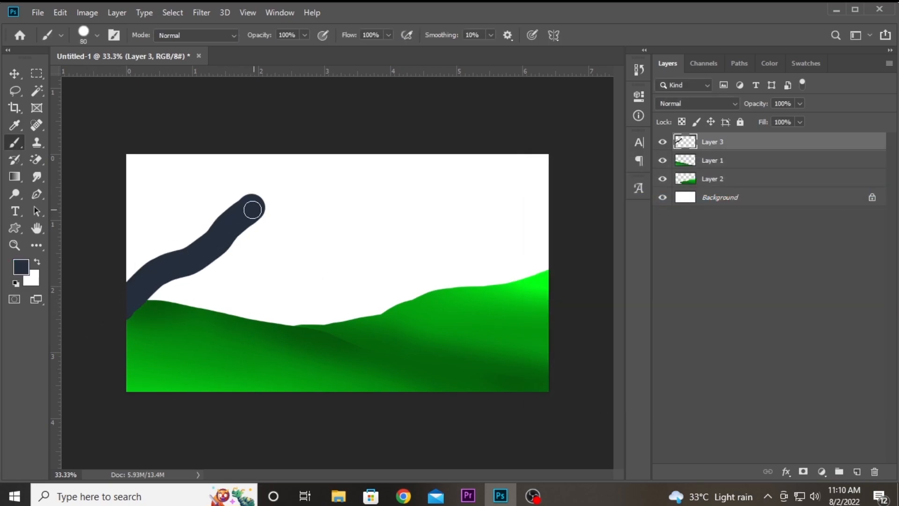
key("ctrl+z")
key("bracketleft")
key("bracketleft")
key("bracketleft")
key("bracketleft")
mouse_move(128, 304)
left_mouse_down()
mouse_move(245, 197)
mouse_move(251, 244)
left_mouse_up()
mouse_move(244, 202)
left_mouse_down()
mouse_move(267, 262)
mouse_move(331, 336)
left_mouse_up()
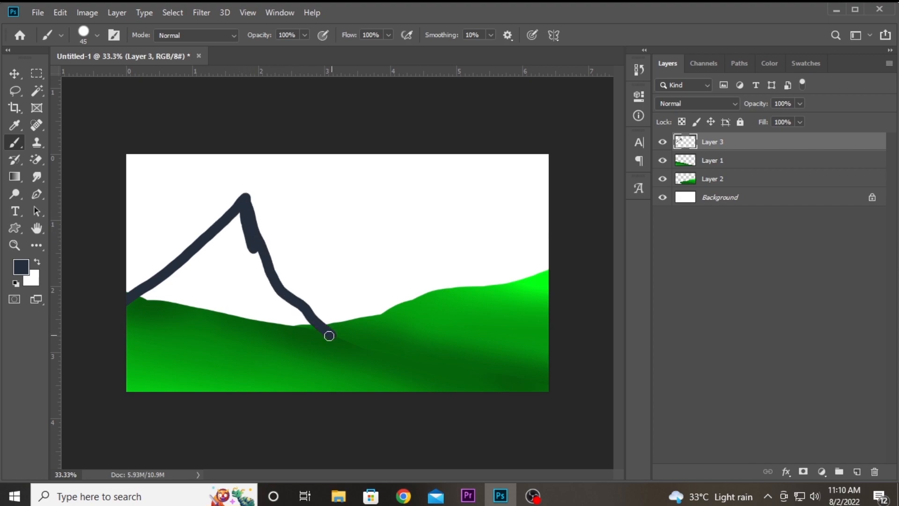
left_click_drag(244, 319, 120, 307)
Step: Outline a second navy mountain on the right side of the canvas and fill it solid, enlarging the Brush up to size 100
mouse_move(320, 323)
left_mouse_down()
mouse_move(369, 309)
mouse_move(481, 240)
mouse_move(554, 246)
left_mouse_up()
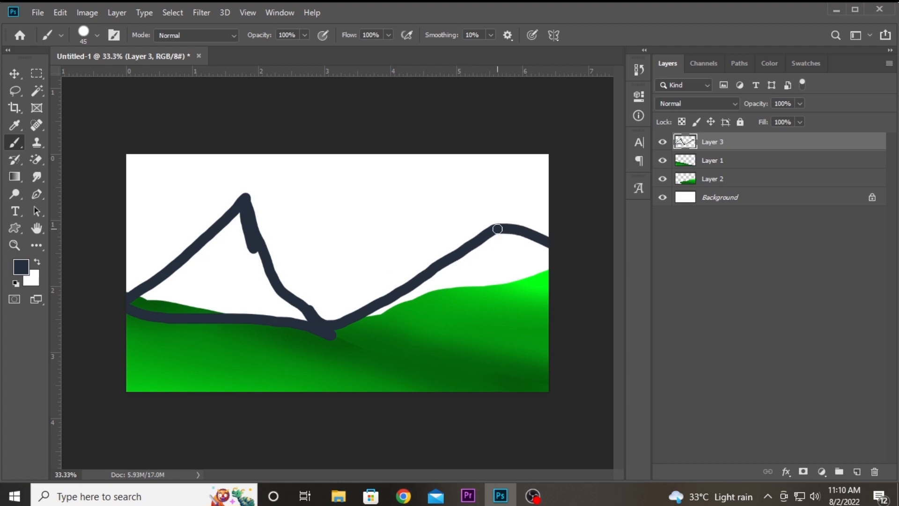
mouse_move(391, 295)
left_mouse_down()
mouse_move(470, 198)
mouse_move(489, 222)
mouse_move(561, 244)
left_mouse_up()
mouse_move(471, 210)
left_mouse_down()
mouse_move(418, 274)
mouse_move(465, 212)
mouse_move(418, 262)
mouse_move(320, 324)
left_mouse_up()
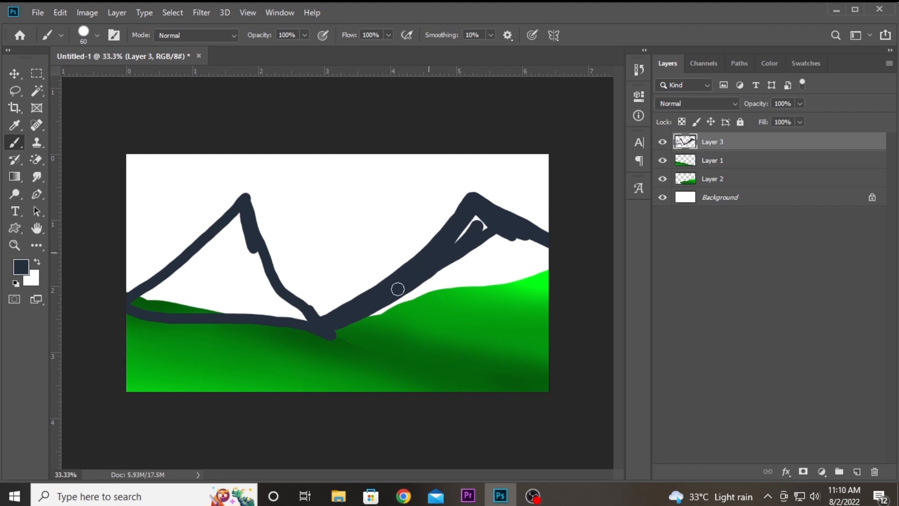
mouse_move(471, 255)
left_mouse_down()
mouse_move(544, 247)
mouse_move(507, 246)
mouse_move(394, 300)
mouse_move(556, 264)
mouse_move(469, 245)
mouse_move(568, 285)
mouse_move(379, 299)
mouse_move(347, 332)
mouse_move(285, 332)
left_mouse_up()
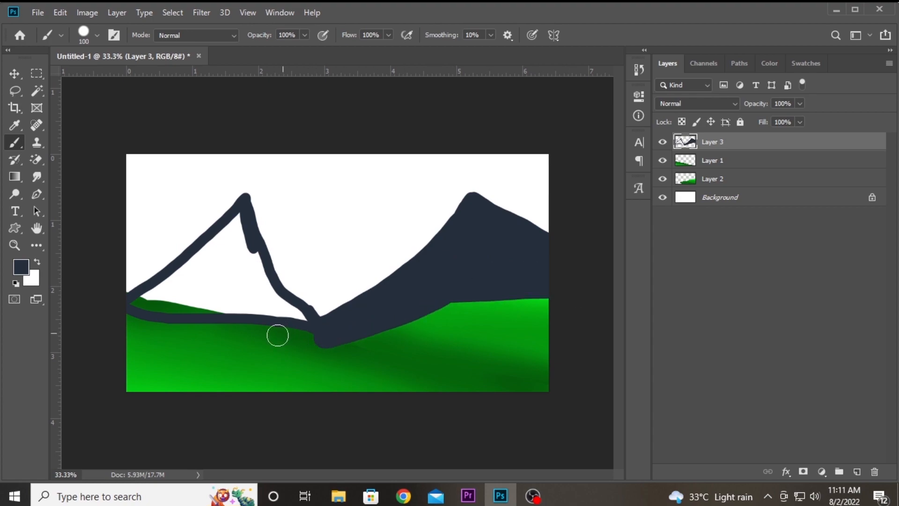
Step: Fill the left mountain with navy, and reshape its slope and the valley between the peaks using brush size 80
mouse_move(144, 298)
left_mouse_down()
mouse_move(242, 214)
mouse_move(148, 287)
mouse_move(96, 295)
left_mouse_up()
mouse_move(156, 285)
left_mouse_down()
mouse_move(231, 234)
mouse_move(286, 306)
mouse_move(333, 329)
mouse_move(231, 244)
mouse_move(128, 316)
mouse_move(238, 261)
mouse_move(273, 307)
mouse_move(209, 304)
mouse_move(347, 329)
mouse_move(267, 323)
mouse_move(309, 319)
left_mouse_up()
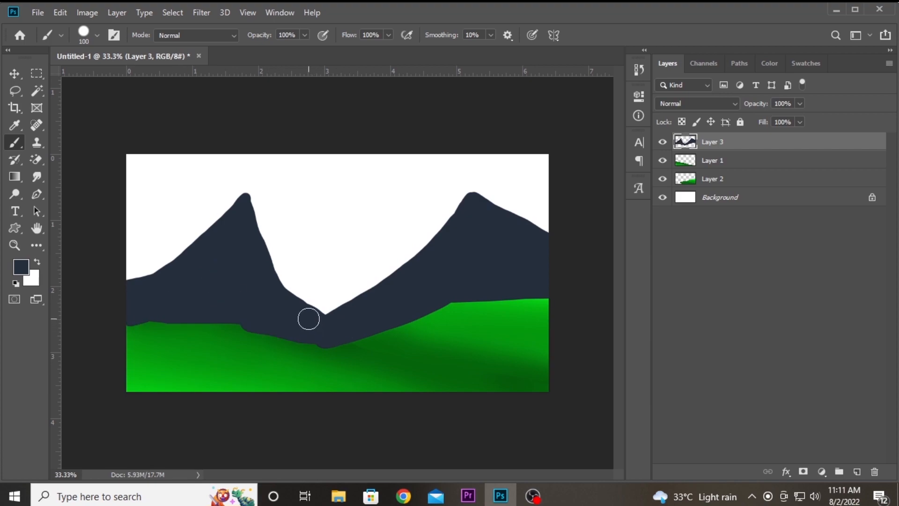
mouse_move(257, 242)
left_mouse_down()
mouse_move(282, 284)
mouse_move(328, 323)
left_mouse_up()
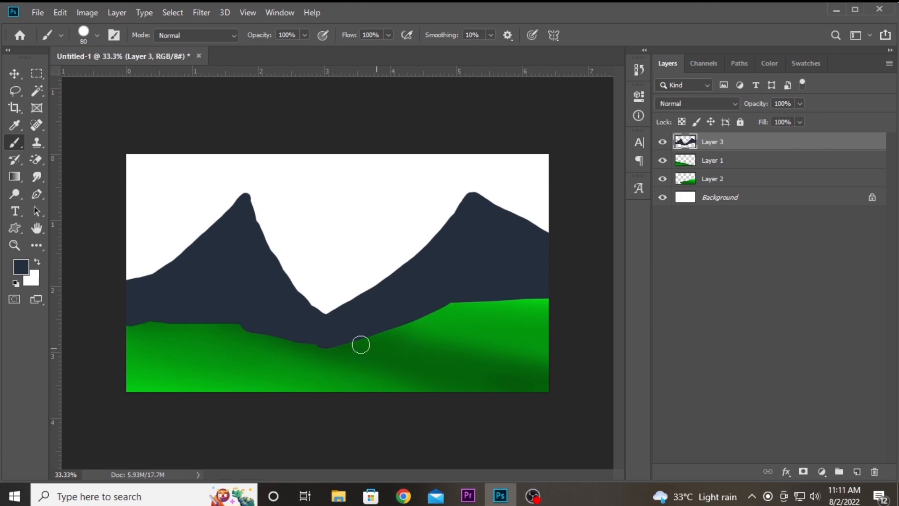
mouse_move(253, 268)
left_mouse_down()
mouse_move(305, 297)
mouse_move(395, 303)
mouse_move(247, 294)
left_mouse_up()
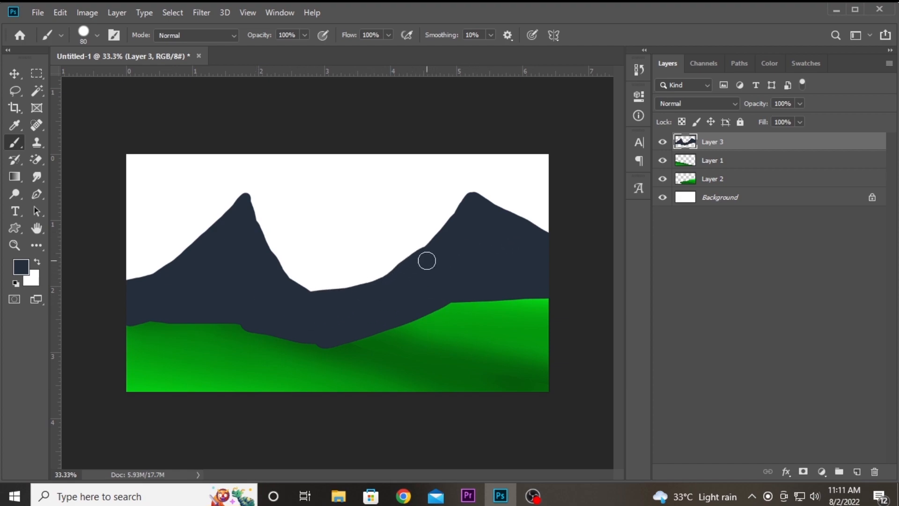
left_click_drag(362, 287, 394, 282)
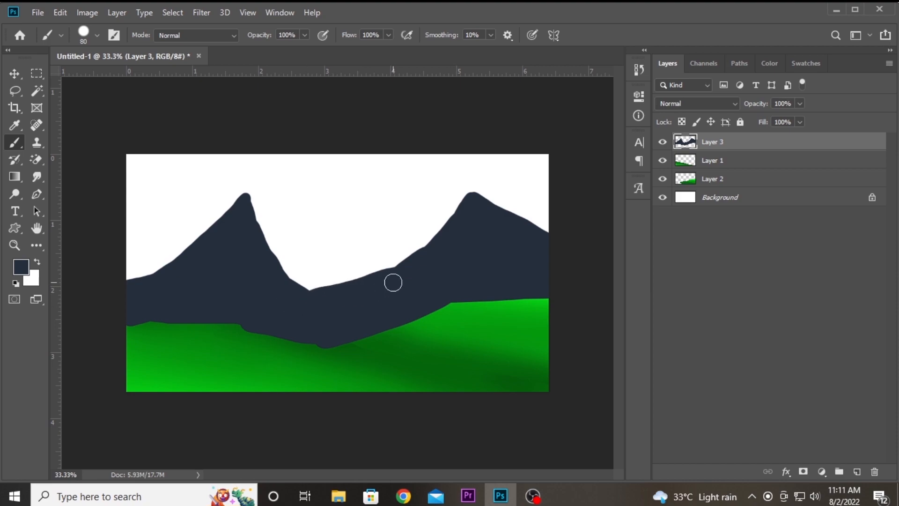
Step: Move the mountain layer below both hill layers
left_click(15, 74)
left_click_drag(728, 147, 716, 187)
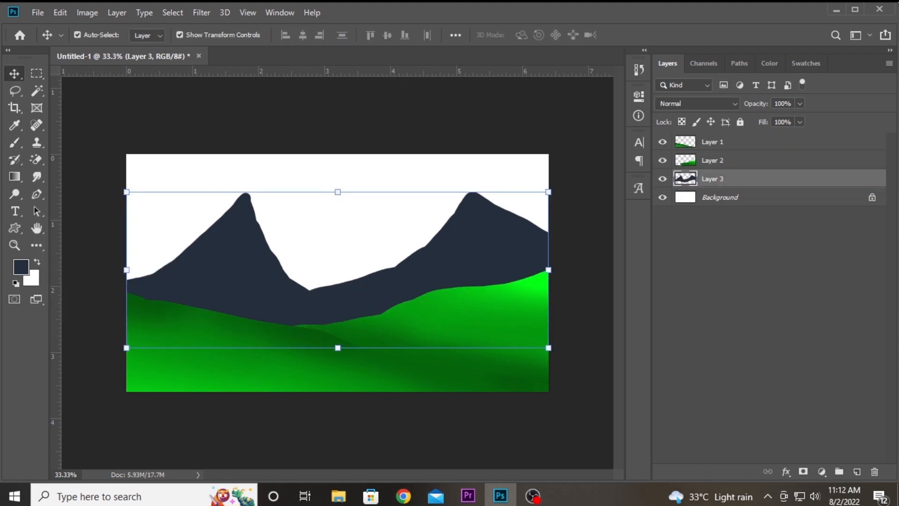
Step: Highlight both mountain peaks on Layer 3 with the Dodge tool at 100% exposure and size 500
right_click(38, 173)
right_click(17, 163)
left_click(16, 190)
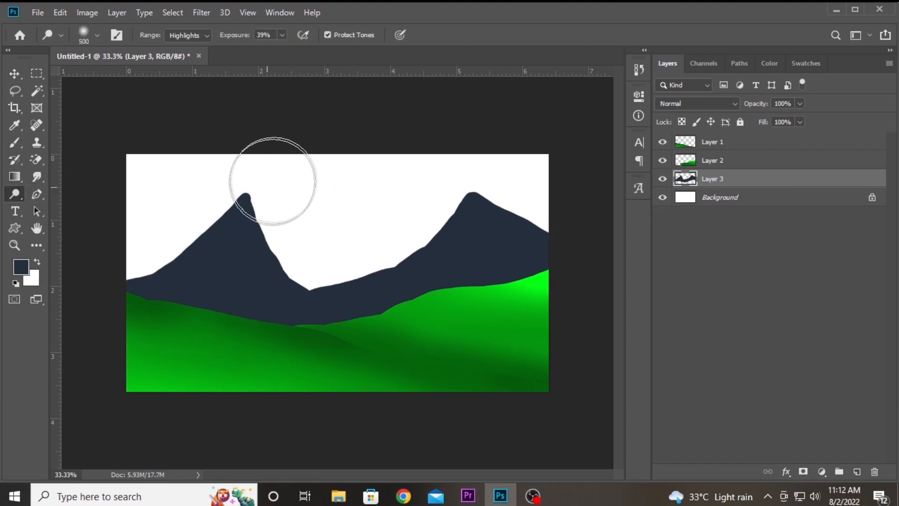
left_click(282, 35)
left_click_drag(281, 51, 349, 51)
left_click(263, 176)
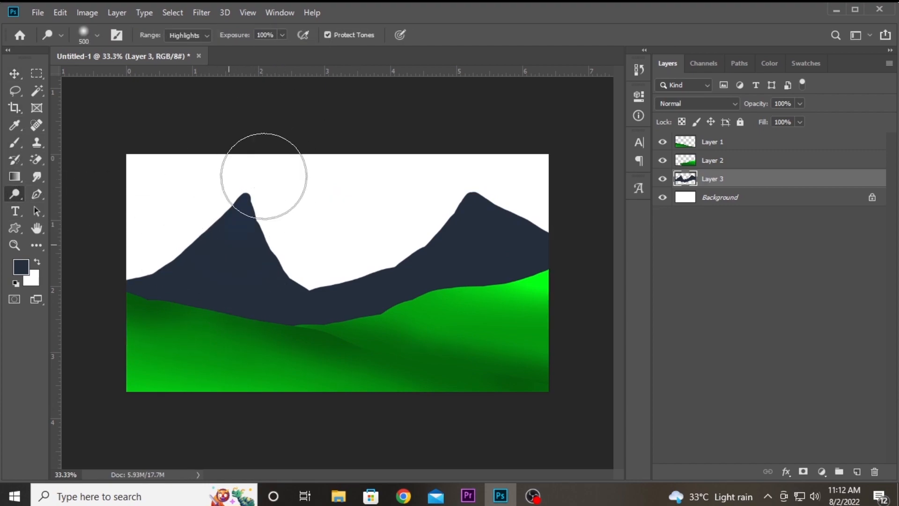
mouse_move(253, 195)
left_mouse_down()
mouse_move(239, 218)
mouse_move(251, 247)
left_mouse_up()
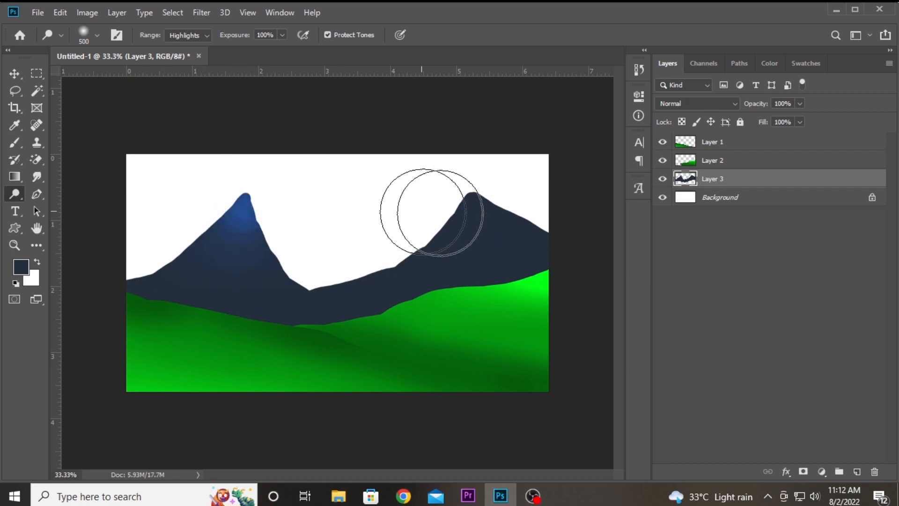
left_click_drag(478, 220, 462, 205)
left_click_drag(546, 220, 536, 249)
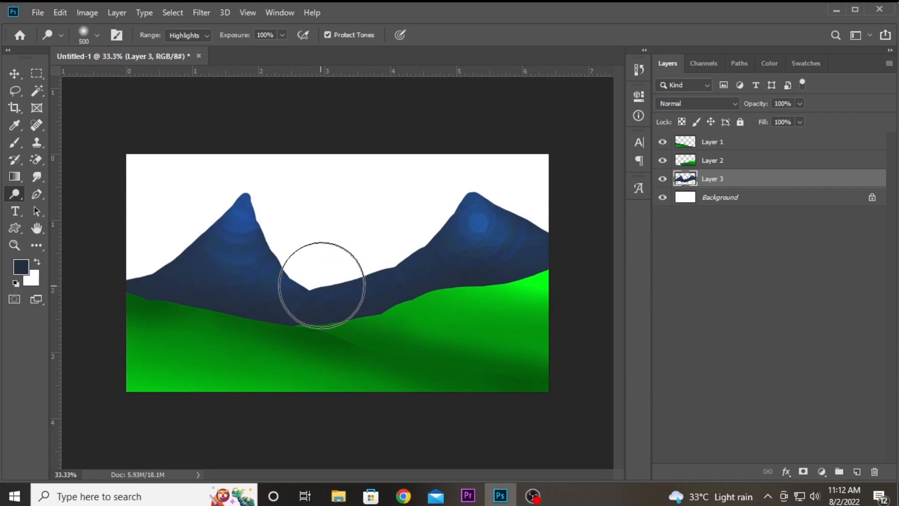
Step: Darken the highlights on both mountain peaks using the Burn tool at 100% exposure and size 400
right_click(14, 194)
left_click(51, 207)
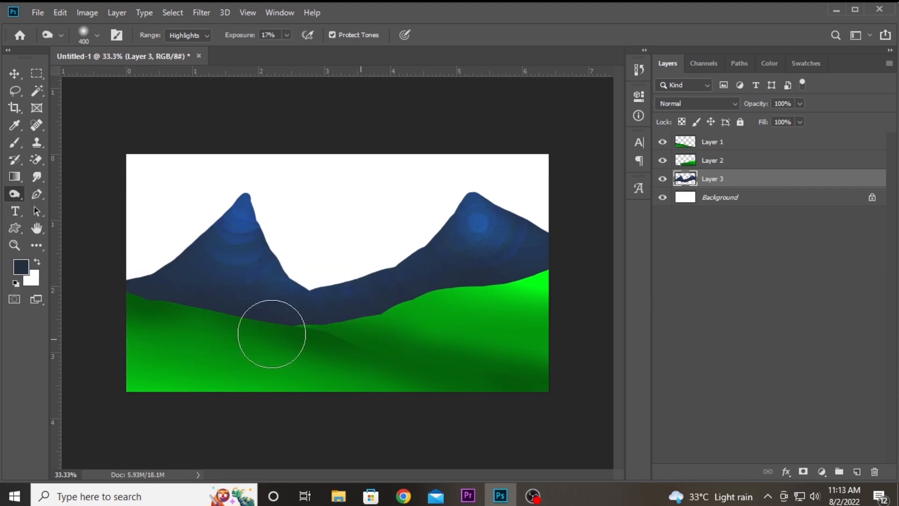
left_click_drag(286, 35, 392, 60)
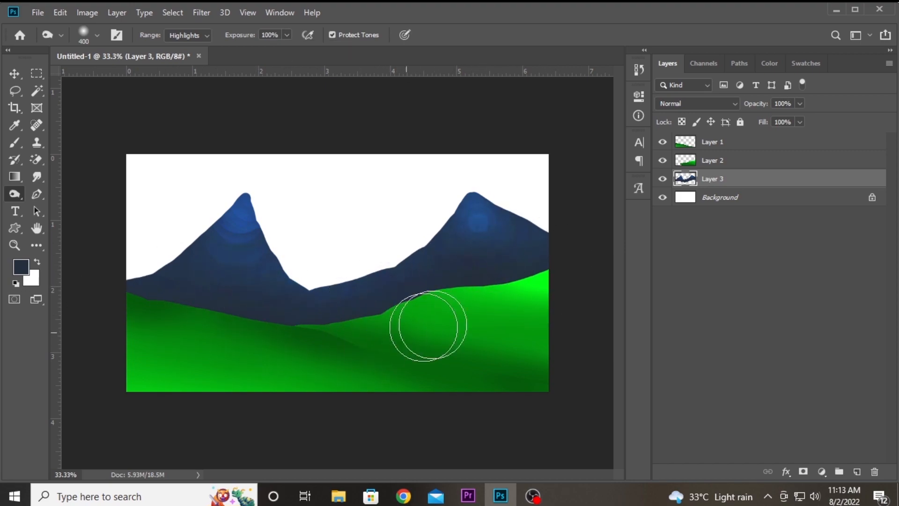
Step: Burn the lower highlight rings on the left mountain at 100% exposure, using a much smaller brush
right_click(14, 194)
left_click(56, 204)
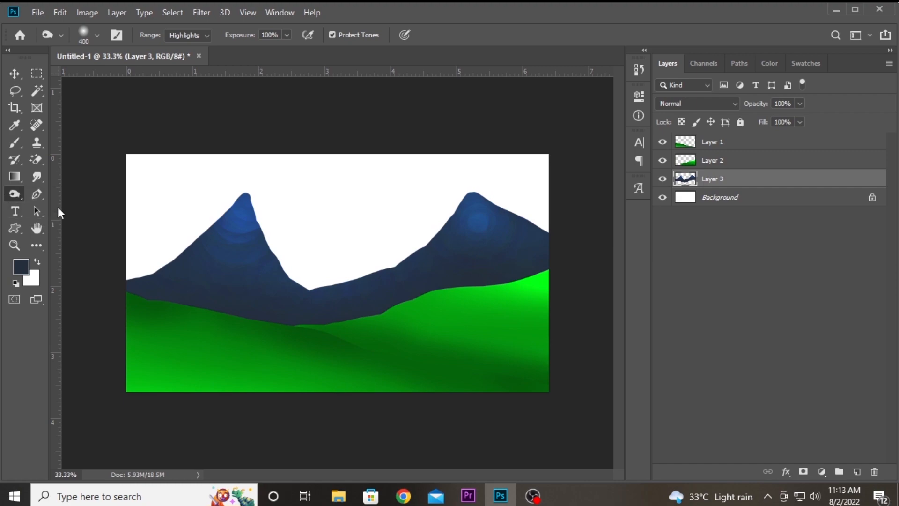
key("ctrl+plus")
key("ctrl+plus")
key("bracketleft")
key("bracketleft")
key("bracketleft")
key("bracketleft")
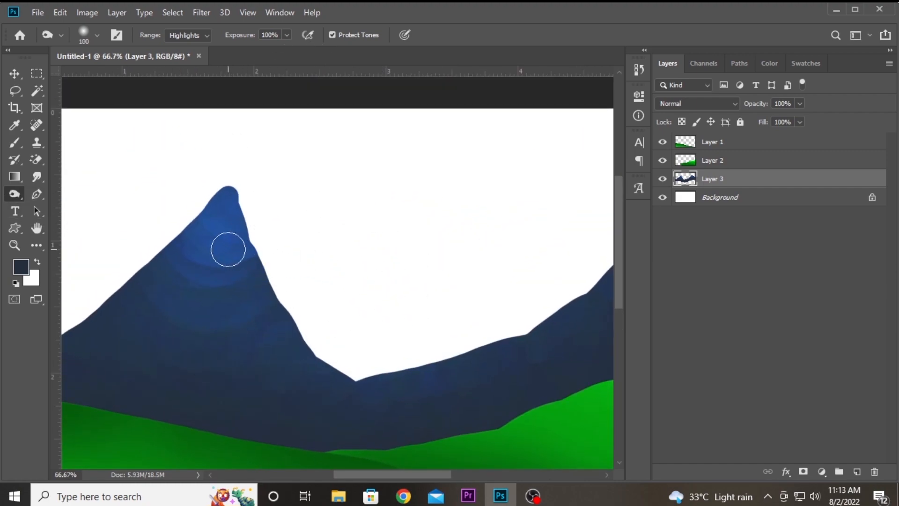
key("bracketleft")
key("bracketleft")
Step: Set up the Sponge tool in Desaturate mode with an adjusted flow for the mountain layer
right_click(15, 194)
left_click(58, 219)
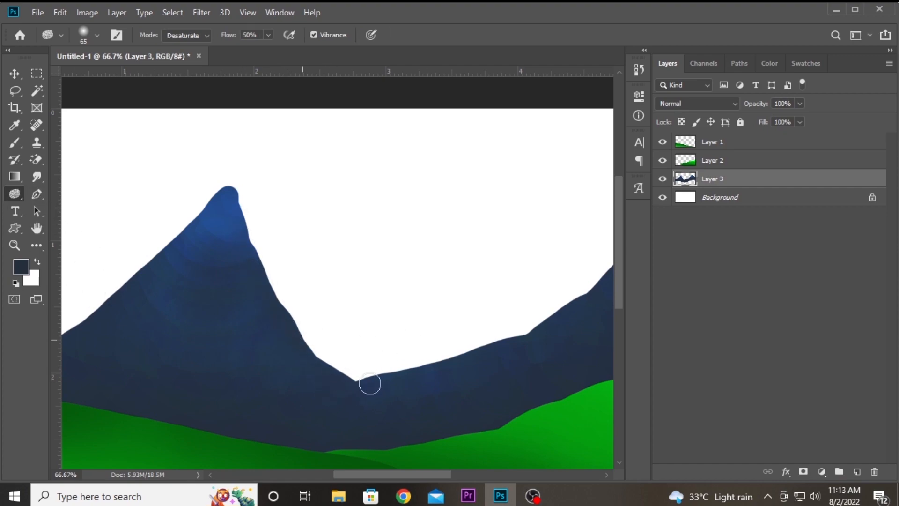
left_click(268, 35)
left_click_drag(270, 51, 302, 51)
Step: Smudge the shading and the right slope of the left mountain at 50% strength and size 70
right_click(36, 177)
left_click(58, 202)
left_click_drag(232, 243, 275, 335)
mouse_move(307, 362)
left_mouse_down()
mouse_move(370, 386)
mouse_move(292, 385)
mouse_move(464, 424)
left_mouse_up()
Step: Set the foreground colour to light grey e8e9eb
left_click(20, 266)
mouse_move(584, 211)
left_mouse_down()
mouse_move(556, 232)
mouse_move(542, 208)
left_mouse_up()
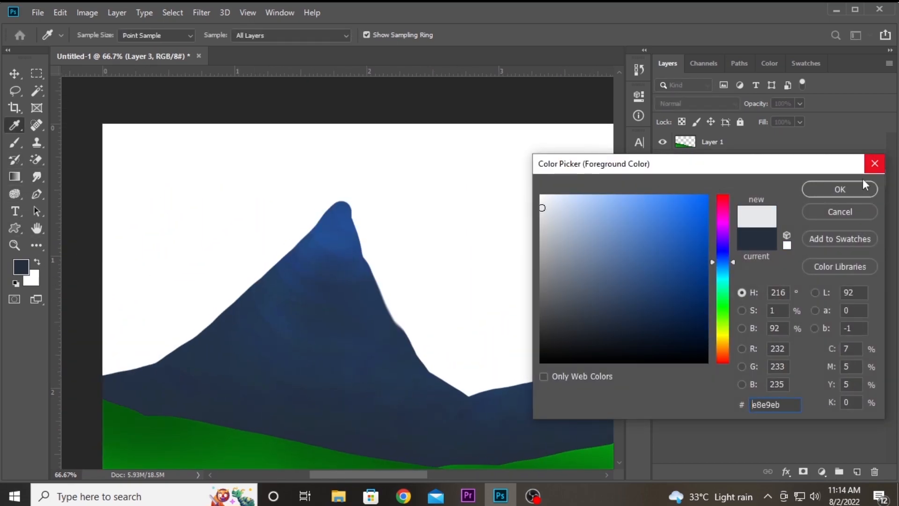
left_click(872, 163)
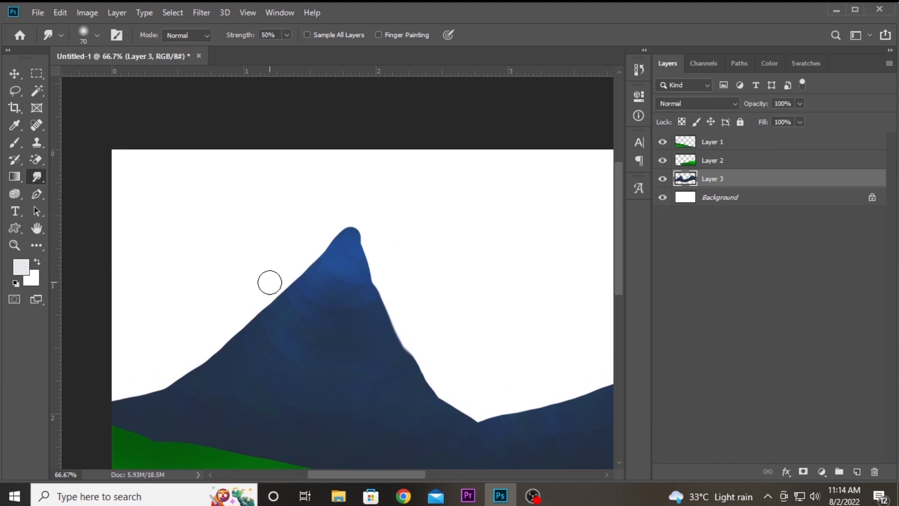
Step: Smudge the upper left slope of the left mountain with a size 6 brush at 50% strength
key("ctrl+plus")
key("ctrl+plus")
key("bracketleft")
key("bracketleft")
key("bracketleft")
key("bracketleft")
key("bracketleft")
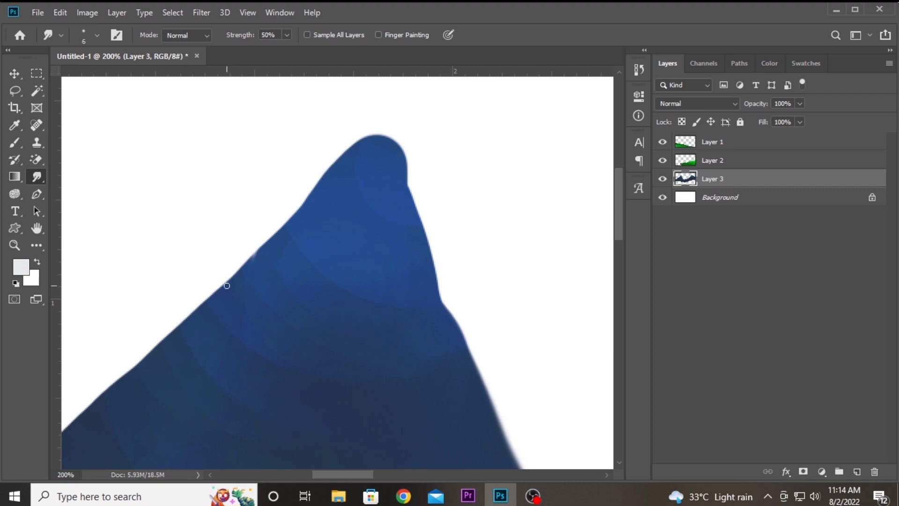
Step: Outline a jagged light grey snow line across the left mountain with the Brush at size 3
right_click(35, 176)
left_click(14, 143)
key("bracketleft")
key("bracketleft")
key("bracketleft")
key("bracketleft")
key("bracketleft")
key("bracketleft")
key("bracketleft")
key("bracketleft")
key("bracketleft")
key("bracketleft")
key("bracketleft")
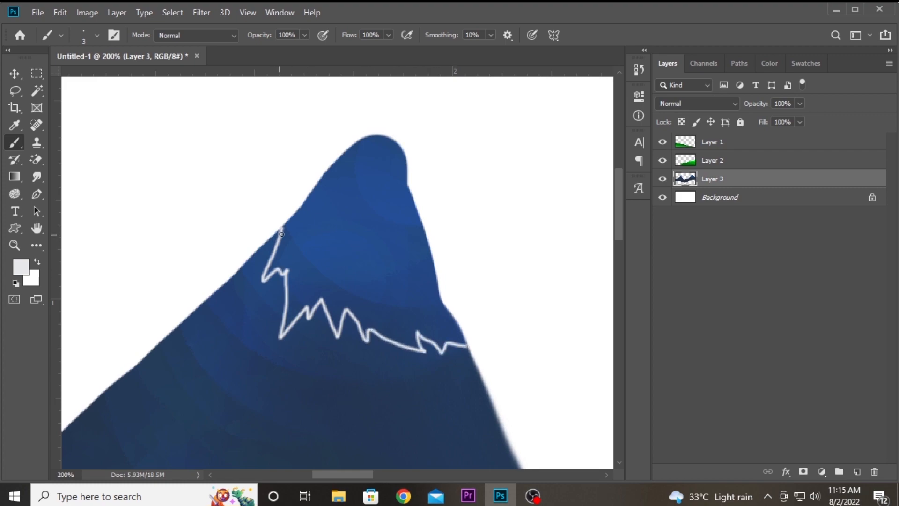
Step: Paint light grey snow along both edges of the left peak, extending its summit into a sharp tip
scroll(351, 227, "up", 1)
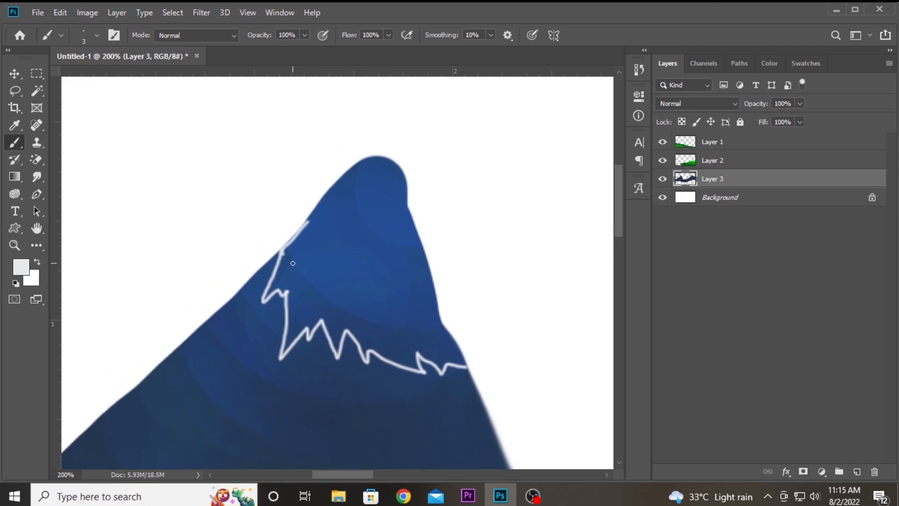
mouse_move(286, 257)
left_mouse_down()
mouse_move(330, 199)
mouse_move(374, 187)
left_mouse_up()
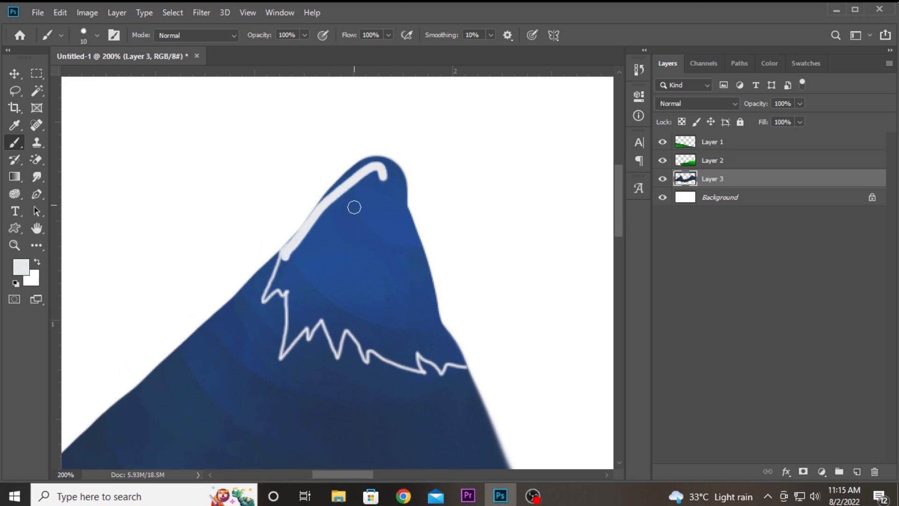
left_click_drag(297, 241, 367, 171)
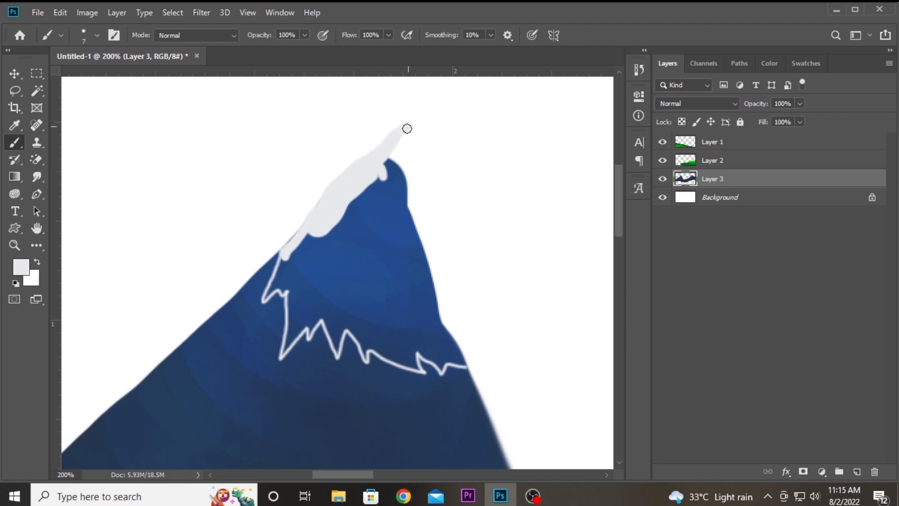
mouse_move(402, 136)
left_mouse_down()
mouse_move(399, 201)
mouse_move(416, 271)
left_mouse_up()
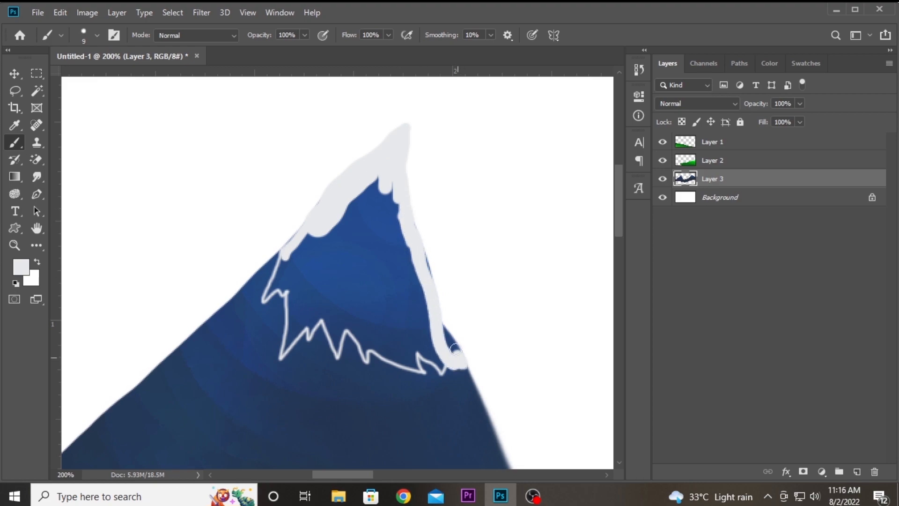
Step: Widen the snow band on the right slope inward and cover the upper middle of the left peak
scroll(407, 239, "up", 1)
key("bracketright")
mouse_move(394, 230)
left_mouse_down()
mouse_move(393, 262)
mouse_move(420, 352)
left_mouse_up()
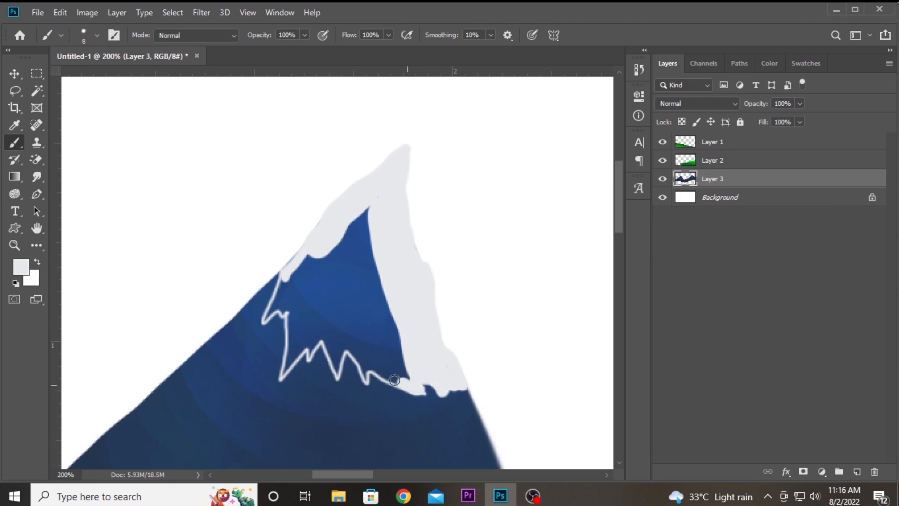
left_click_drag(356, 235, 374, 272)
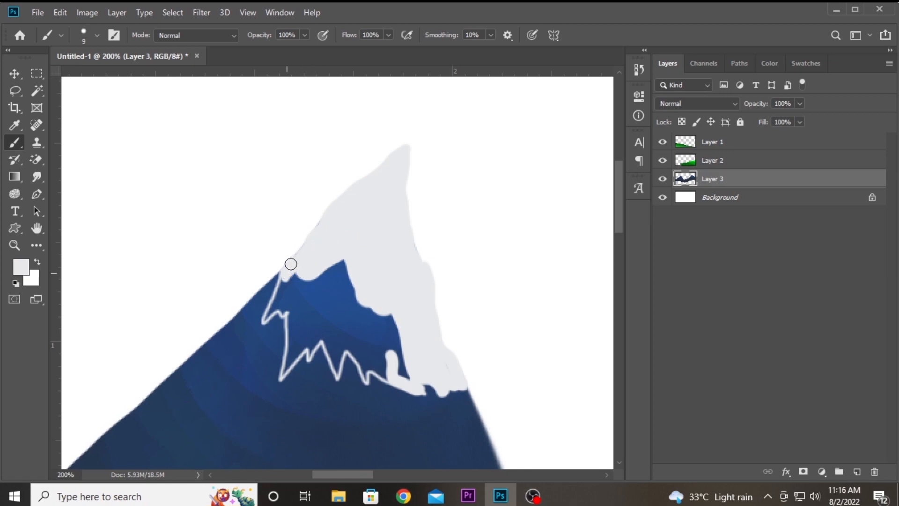
Step: Fill the rest of the snow cap down to its jagged lower edge with the Brush at size 10
scroll(355, 232, "down", 1)
key("bracketright")
key("bracketright")
mouse_move(359, 267)
left_mouse_down()
mouse_move(357, 249)
mouse_move(399, 303)
mouse_move(368, 299)
mouse_move(372, 269)
mouse_move(317, 262)
left_mouse_up()
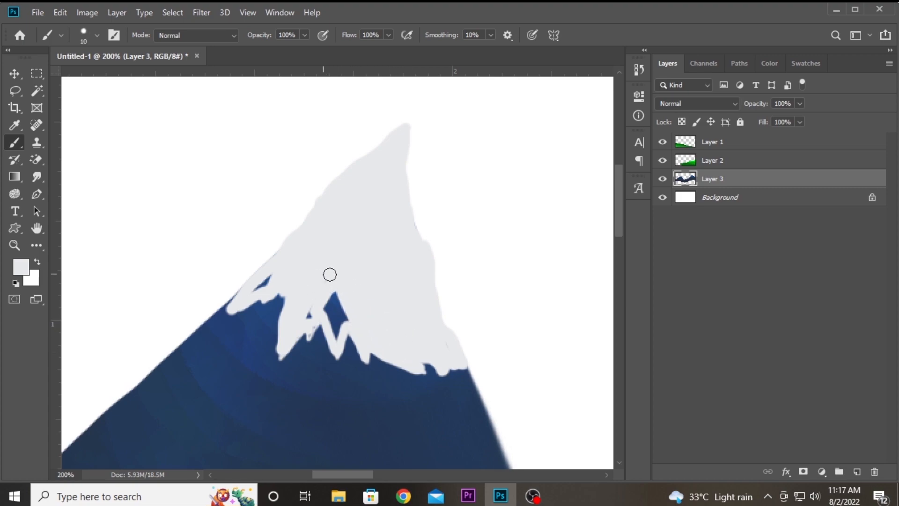
scroll(333, 333, "down", 1)
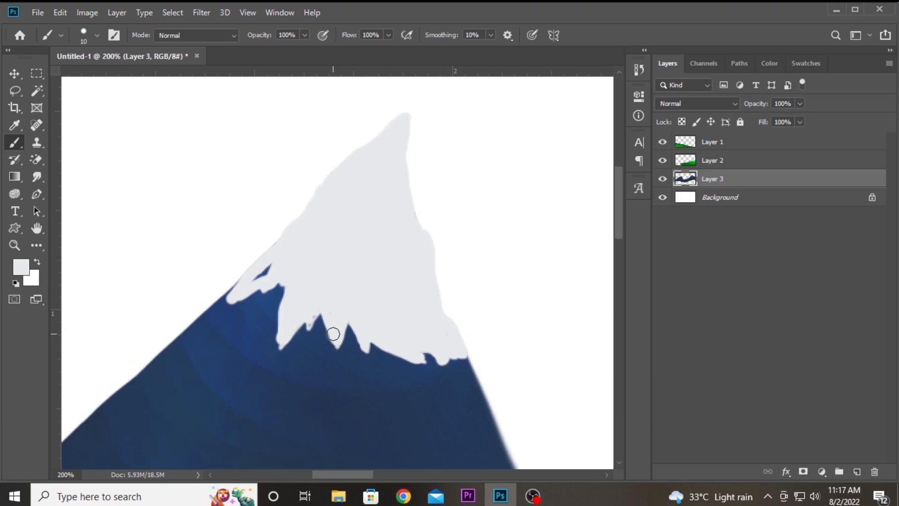
left_click_drag(321, 281, 367, 285)
left_click_drag(300, 279, 327, 267)
Step: Make white the foreground colour and load the outline of Layer 3 as a selection, keeping Layer 3 active
scroll(383, 273, "down", 3)
scroll(383, 273, "up", 3)
scroll(440, 243, "up", 4)
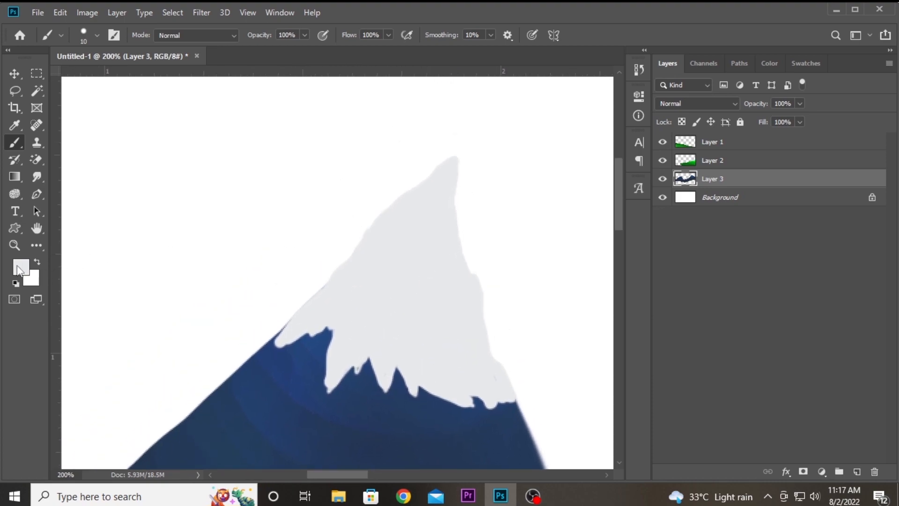
left_click_drag(280, 238, 286, 265)
left_click(720, 181, "ctrl")
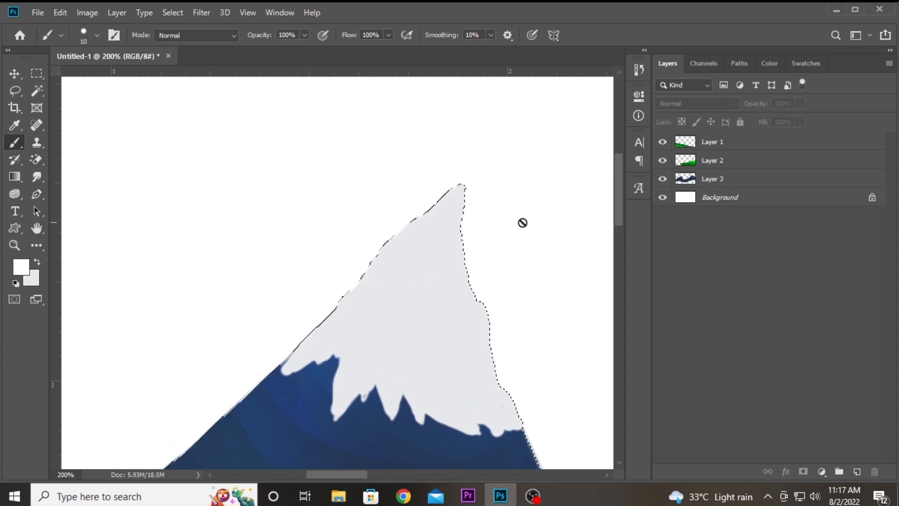
scroll(555, 223, "up", 1)
left_click(713, 179)
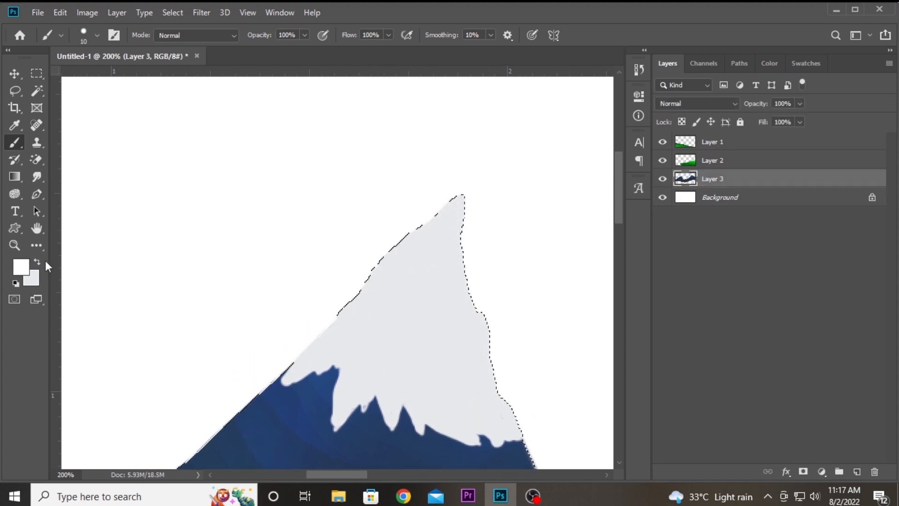
Step: Paint the tip of the snow cap white with a size 20 brush, undoing the first stroke
key("bracketright")
key("bracketright")
left_click_drag(463, 188, 423, 237)
key("ctrl+z")
left_click_drag(453, 208, 494, 139)
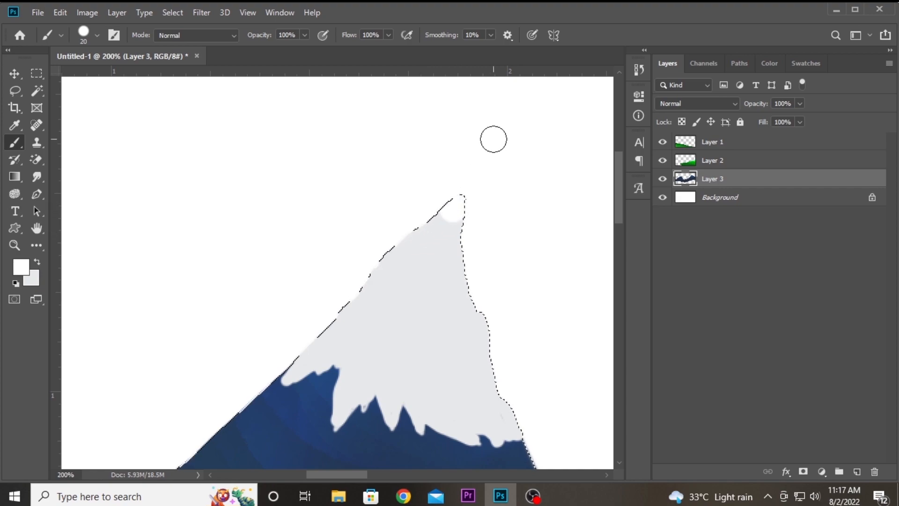
Step: Blend a soft white highlight over the upper snow cap using a larger soft brush at 29% opacity
left_click(83, 37)
left_click(71, 174)
mouse_move(452, 224)
left_mouse_down()
mouse_move(438, 206)
mouse_move(381, 246)
left_mouse_up()
left_click(461, 256)
left_click(439, 244)
key("bracketright")
key("bracketright")
left_click(304, 34)
left_click(264, 52)
key("bracketright")
key("bracketright")
key("bracketright")
mouse_move(448, 251)
left_mouse_down()
mouse_move(441, 244)
mouse_move(474, 252)
mouse_move(336, 258)
mouse_move(371, 259)
left_mouse_up()
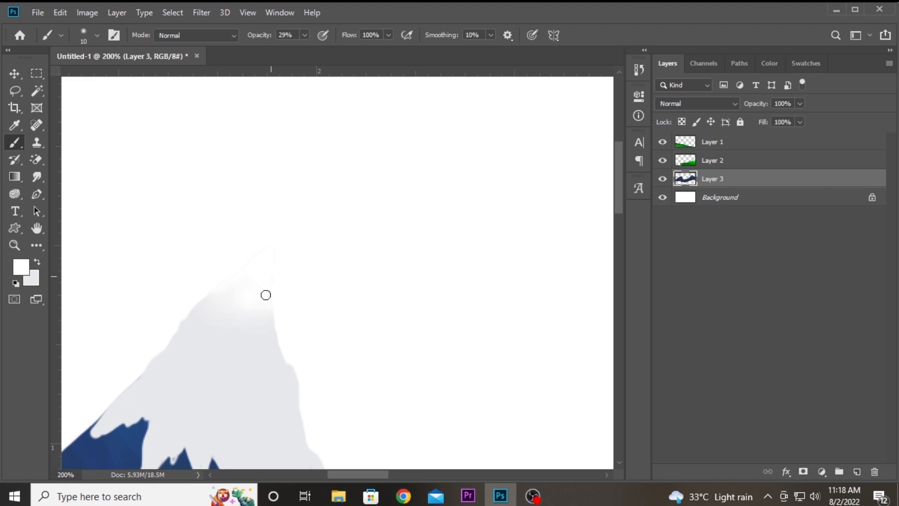
Step: Load the outline of Layer 3 as a selection for painting the right mountain
scroll(215, 292, "down", 1)
left_click_drag(604, 309, 216, 218)
key("ctrl+minus")
key("ctrl+minus")
key("ctrl+minus")
left_click_drag(481, 291, 527, 354)
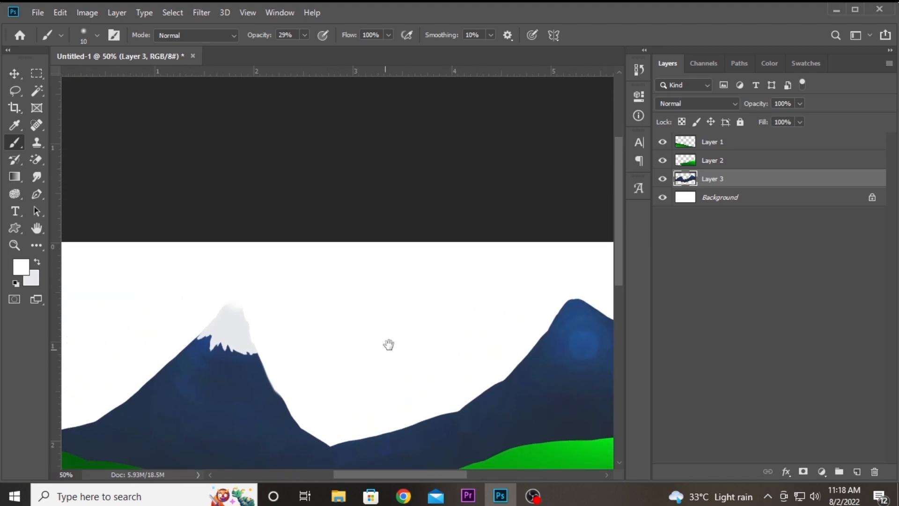
left_click_drag(384, 351, 220, 380)
key("ctrl+plus")
key("ctrl+plus")
left_click_drag(475, 421, 291, 313)
key("ctrl+plus")
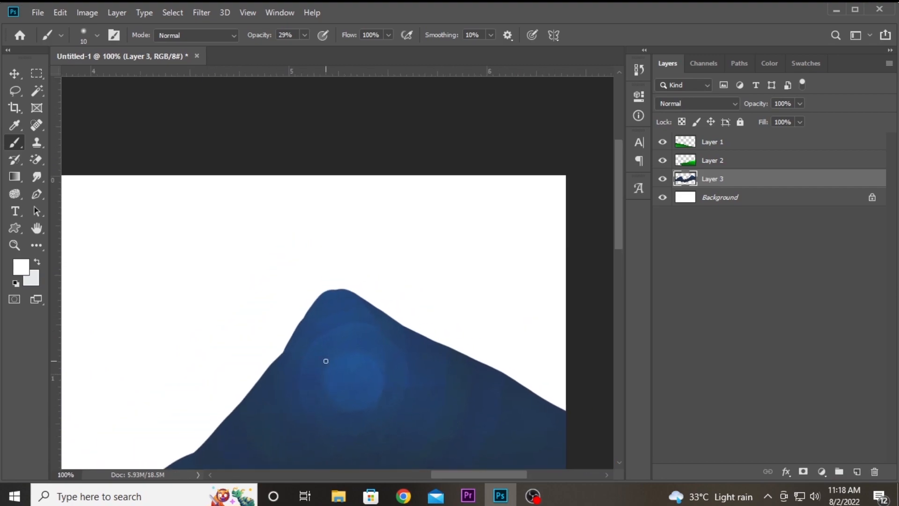
left_click(685, 178, "ctrl")
Step: Set the foreground colour to light blue 7495be, starting from the blue of the right mountain
left_click(21, 266)
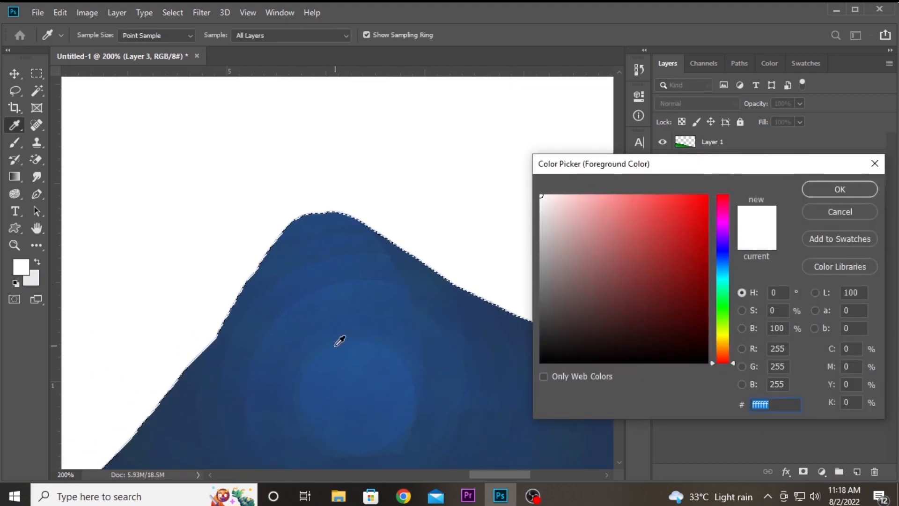
left_click(328, 341)
left_click(618, 243)
left_click(616, 226)
left_click(609, 234)
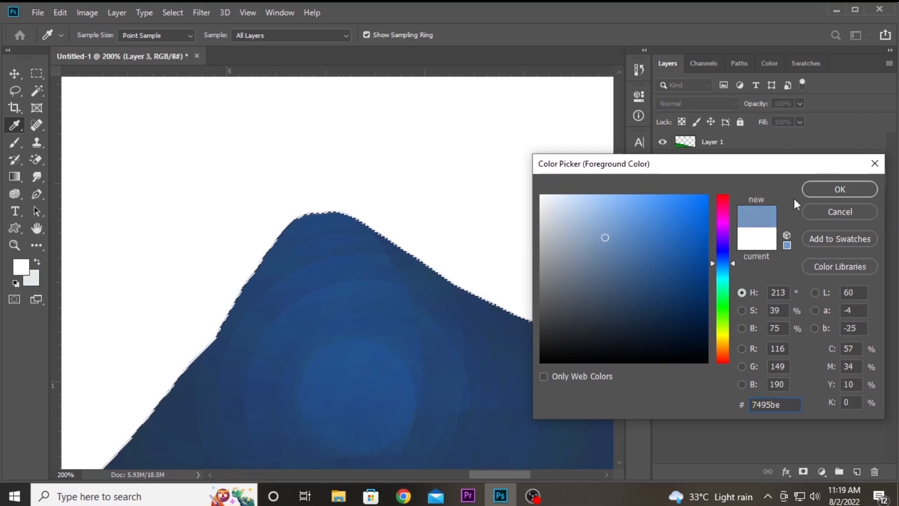
left_click(826, 189)
Step: Brush soft light blue highlights onto the right mountain's peak at 29% opacity with an enlarged brush
left_click(81, 32)
double_click(72, 191)
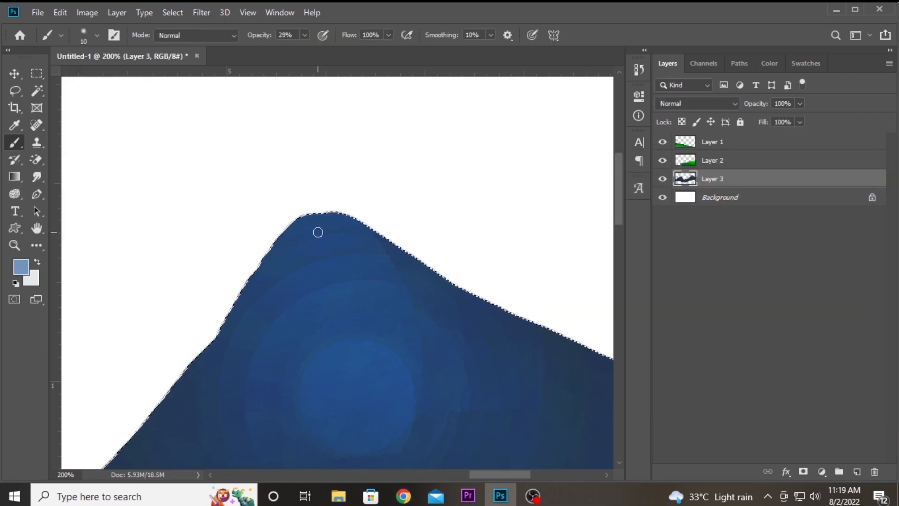
key("bracketright")
key("bracketright")
key("bracketright")
key("bracketright")
key("bracketright")
left_click_drag(389, 239, 181, 167)
mouse_move(253, 225)
left_mouse_down()
mouse_move(548, 349)
mouse_move(679, 417)
left_mouse_up()
left_click_drag(235, 279, 348, 305)
left_click_drag(282, 267, 329, 235)
Step: Spread the light blue highlight across the right mountain's slopes with the Brush enlarged to size 200
key("bracketright")
key("bracketright")
key("bracketright")
key("bracketright")
key("bracketright")
key("bracketright")
key("bracketright")
key("bracketright")
key("bracketright")
left_click_drag(274, 197, 163, 313)
left_click_drag(304, 361, 402, 226)
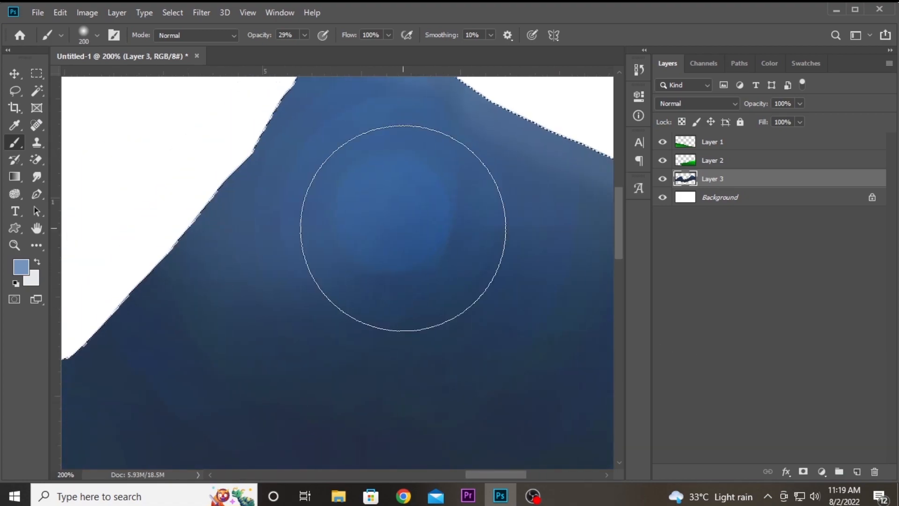
Step: Add light blue highlights along the ridge down into the valley between the mountains with the size 200 brush
key("ctrl+minus")
left_click_drag(324, 217, 350, 236)
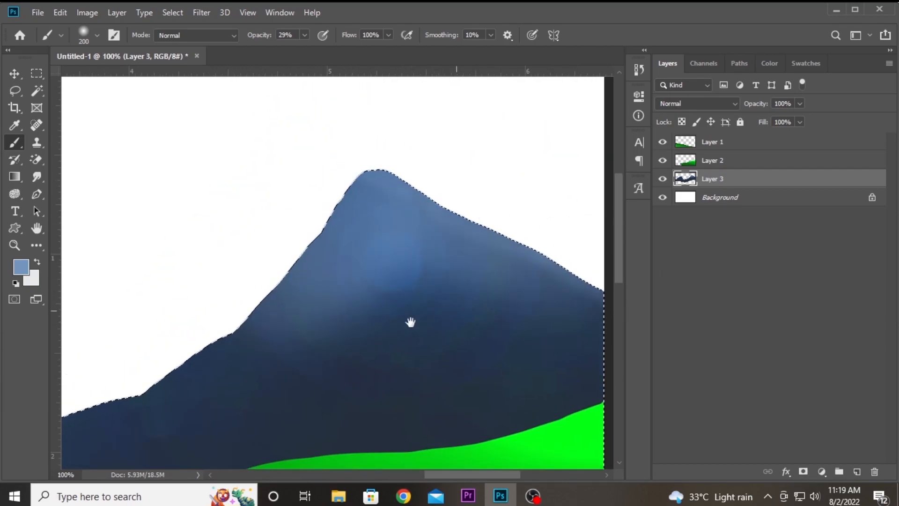
left_click_drag(465, 307, 442, 267)
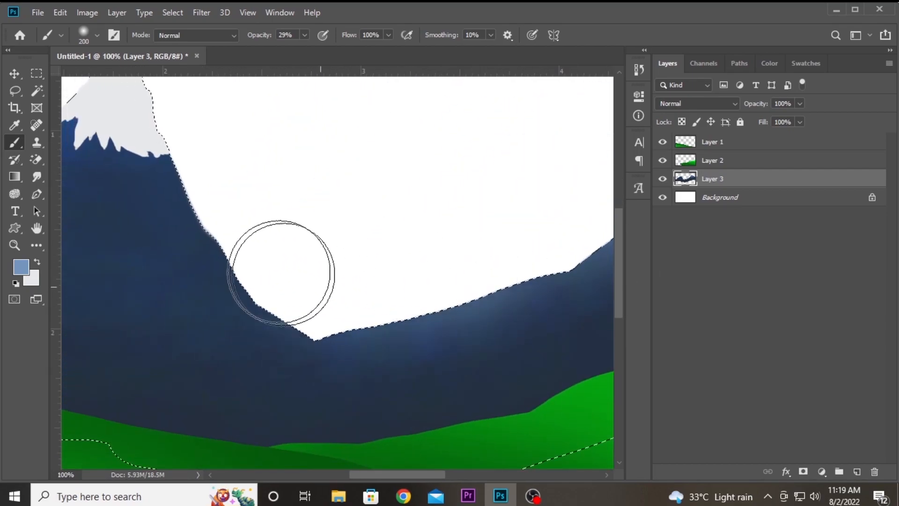
left_click_drag(277, 217, 409, 231)
mouse_move(289, 263)
left_mouse_down()
mouse_move(314, 231)
mouse_move(295, 204)
mouse_move(317, 291)
mouse_move(222, 306)
left_mouse_up()
Step: Blend faint light blue over the mountain slopes with the Brush at 9% opacity and size 400
left_click(304, 35)
left_click_drag(301, 49, 287, 49)
key("bracketright")
key("bracketright")
key("bracketright")
left_click_drag(150, 295, 374, 304)
left_click_drag(442, 361, 126, 253)
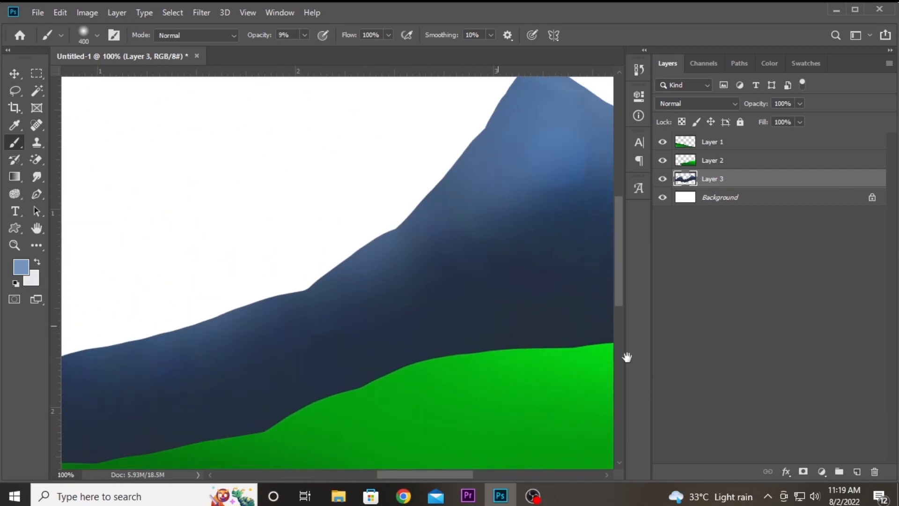
left_click_drag(599, 328, 440, 353)
left_click_drag(465, 268, 397, 319)
left_click_drag(343, 331, 397, 323)
Step: Clear the selection around the mountains
key("ctrl+minus")
key("ctrl+minus")
key("ctrl+minus")
key("ctrl+s")
left_click(611, 13)
key("ctrl+d")
Step: Move the mountain layer slightly downward behind the hills
left_click(14, 74)
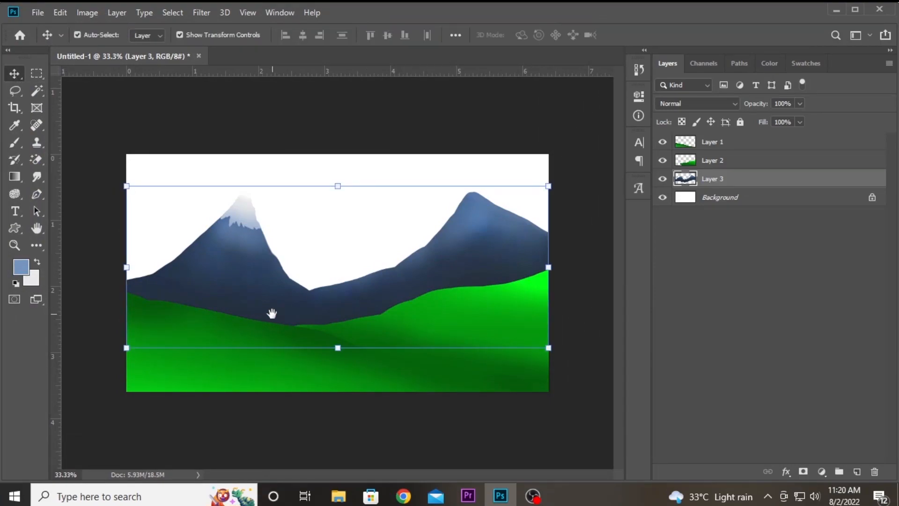
key("ctrl+plus")
key("shift+Down")
key("shift+Down")
key("shift+Down")
Step: Reduce the Brush to size 80 and set the foreground colour to the off-white of the existing snow cap
left_click_drag(315, 290, 234, 272)
left_click_drag(490, 247, 274, 372)
key("ctrl+plus")
key("ctrl+plus")
left_click_drag(278, 403, 261, 430)
left_click(15, 143)
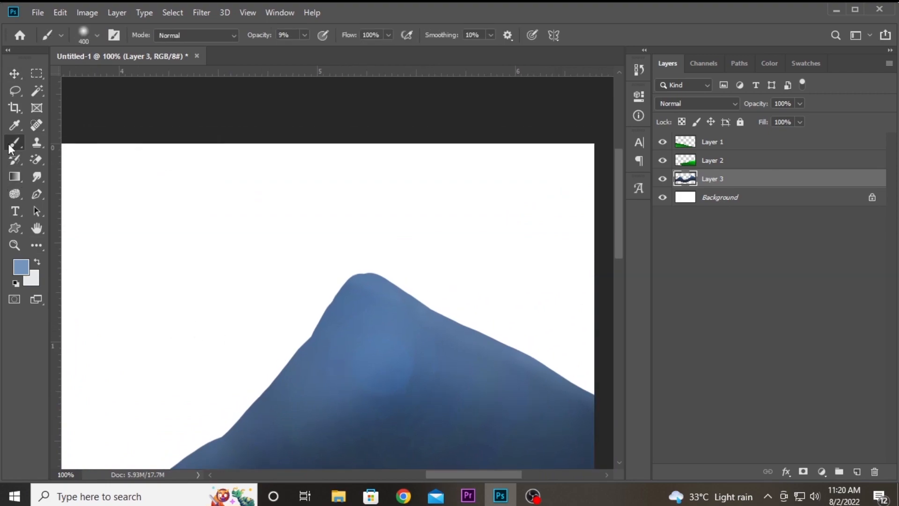
left_click_drag(361, 337, 351, 369)
key("ctrl+plus")
mouse_move(352, 414)
left_mouse_down()
mouse_move(282, 330)
mouse_move(469, 308)
mouse_move(585, 281)
left_mouse_up()
key("[")
key("[")
key("[")
key("[")
key("[")
left_click(23, 269)
left_click_drag(60, 358, 588, 457)
left_click(143, 227)
left_click(166, 256)
left_click(836, 192)
Step: Cover the right mountain's tip with off-white using a hard Brush at size 80 and 100% opacity, inside a selection of the mountain shape
left_click_drag(473, 339, 378, 324)
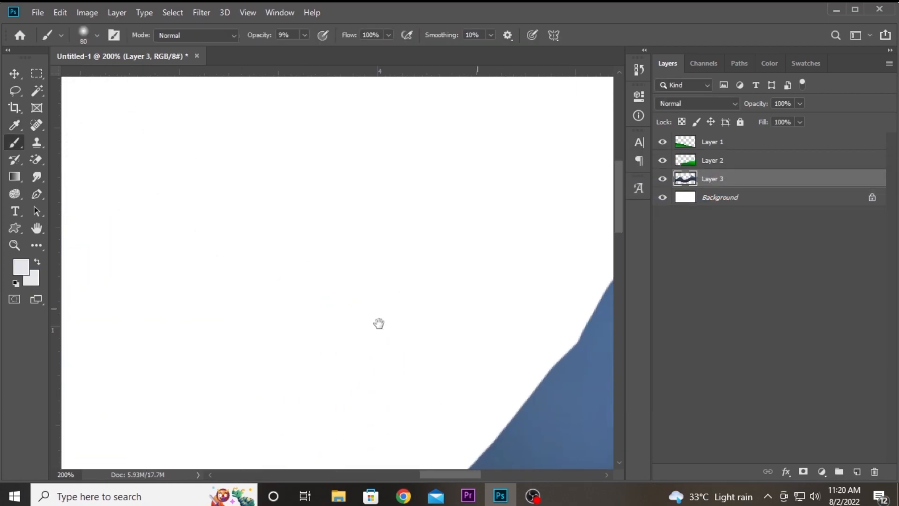
key("ctrl+minus")
key("ctrl+minus")
key("ctrl+plus")
key("ctrl+plus")
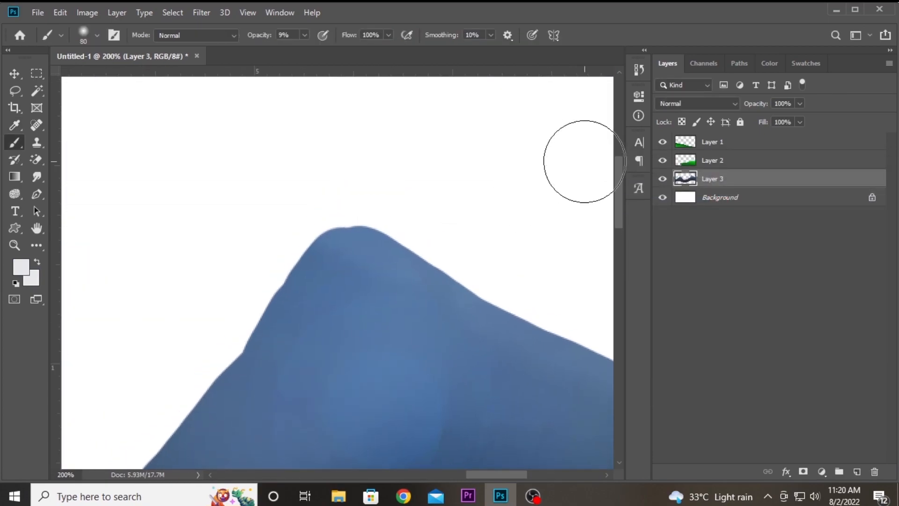
left_click(86, 33)
left_click(51, 135)
mouse_move(302, 269)
left_mouse_down()
mouse_move(354, 204)
mouse_move(393, 242)
left_mouse_up()
left_click(304, 35)
left_click_drag(307, 50, 363, 50)
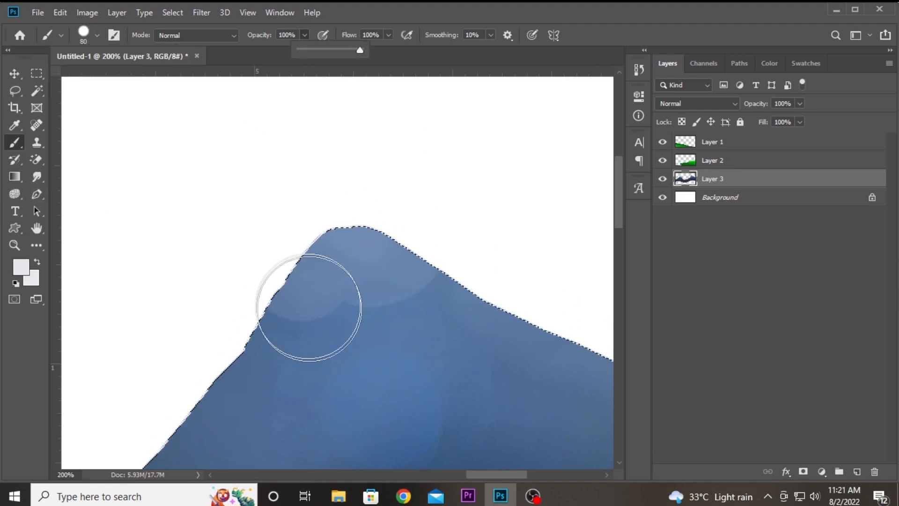
left_click_drag(305, 295, 393, 242)
Step: Outline a jagged lower snow edge across the right mountain with the off-white Brush at size 4
key("[")
key("[")
key("[")
key("[")
key("[")
key("[")
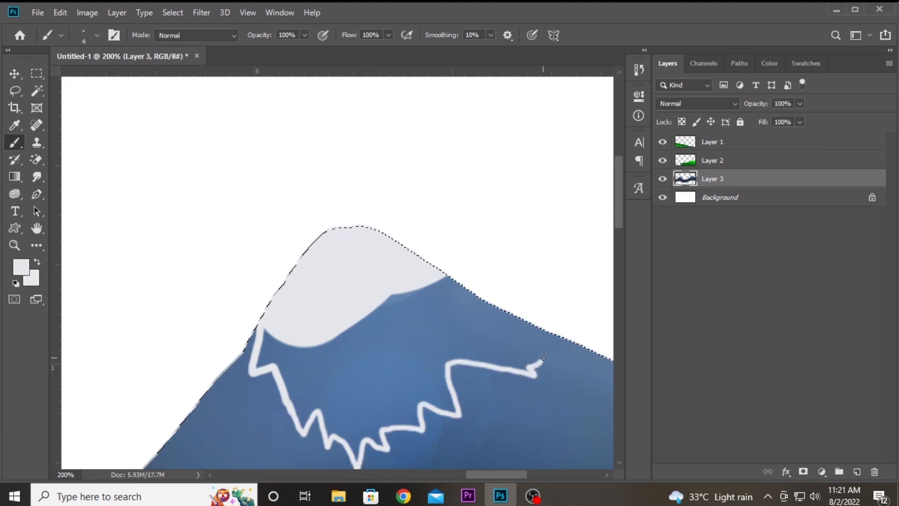
left_click_drag(442, 360, 517, 334)
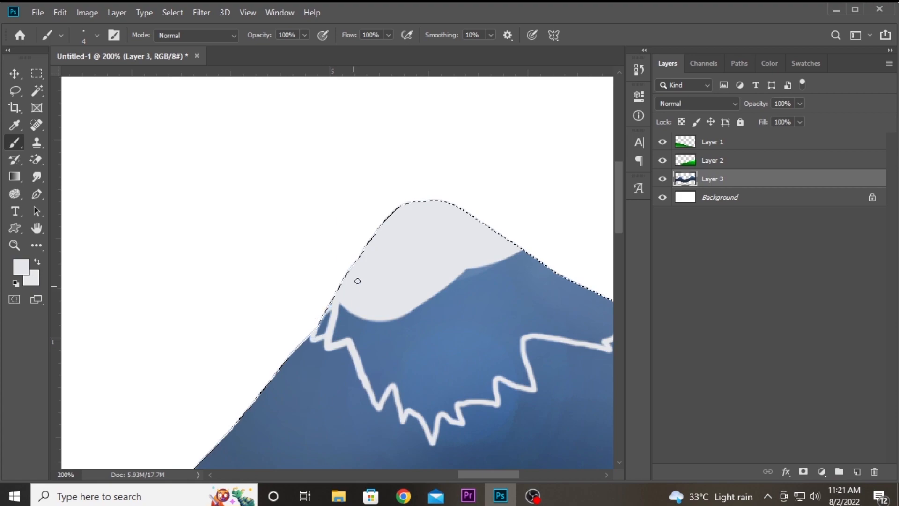
left_click_drag(379, 276, 327, 261)
Step: Fill the upper and right-hand areas of the outlined snow cap with off-white using a larger Brush
key("bracketright")
key("bracketright")
key("bracketright")
key("bracketright")
mouse_move(382, 286)
left_mouse_down()
mouse_move(457, 252)
mouse_move(387, 262)
mouse_move(436, 258)
mouse_move(609, 304)
left_mouse_up()
left_click_drag(520, 284, 449, 296)
mouse_move(556, 317)
left_mouse_down()
mouse_move(471, 325)
mouse_move(436, 317)
mouse_move(448, 298)
mouse_move(393, 293)
mouse_move(450, 285)
left_mouse_up()
mouse_move(443, 314)
left_mouse_down()
mouse_move(461, 371)
mouse_move(434, 359)
mouse_move(449, 354)
mouse_move(427, 367)
mouse_move(424, 385)
mouse_move(380, 381)
mouse_move(440, 354)
mouse_move(441, 366)
mouse_move(425, 356)
left_mouse_up()
Step: Thicken the snow cap's jagged lower and left edges with the off-white Brush at sizes 9 and 8
key("bracketleft")
key("bracketleft")
key("bracketleft")
key("bracketleft")
mouse_move(439, 351)
left_mouse_down()
mouse_move(444, 333)
mouse_move(514, 306)
left_mouse_up()
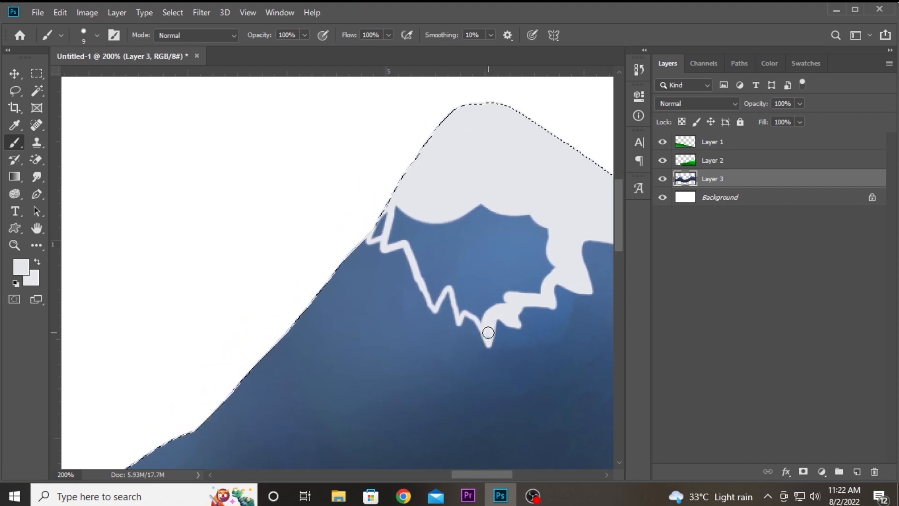
key("[")
left_click_drag(480, 331, 487, 352)
left_click_drag(394, 254, 415, 270)
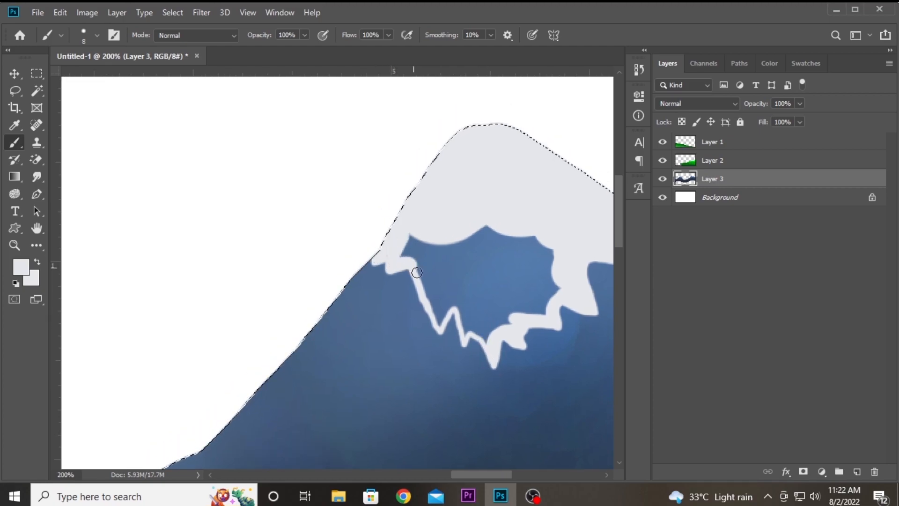
Step: Fill the remaining blue gap inside the right snow cap with the off-white Brush at size 30
key("bracketright")
key("bracketright")
key("bracketright")
key("bracketright")
mouse_move(554, 295)
left_mouse_down()
mouse_move(545, 264)
mouse_move(482, 234)
mouse_move(444, 249)
left_mouse_up()
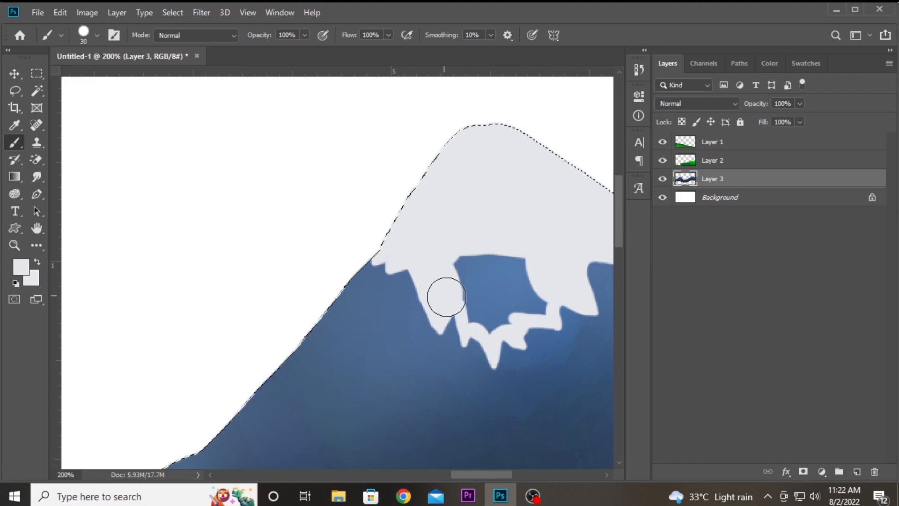
key("ctrl+z")
mouse_move(412, 244)
left_mouse_down()
mouse_move(443, 290)
mouse_move(464, 291)
mouse_move(490, 315)
mouse_move(548, 283)
mouse_move(487, 217)
mouse_move(504, 285)
mouse_move(493, 257)
left_mouse_up()
Step: Clear the selection and dab a soft white (#fefeff) highlight near the right mountain's tip
key("ctrl+d")
left_click_drag(482, 220, 344, 324)
left_click(21, 267)
left_click(541, 199)
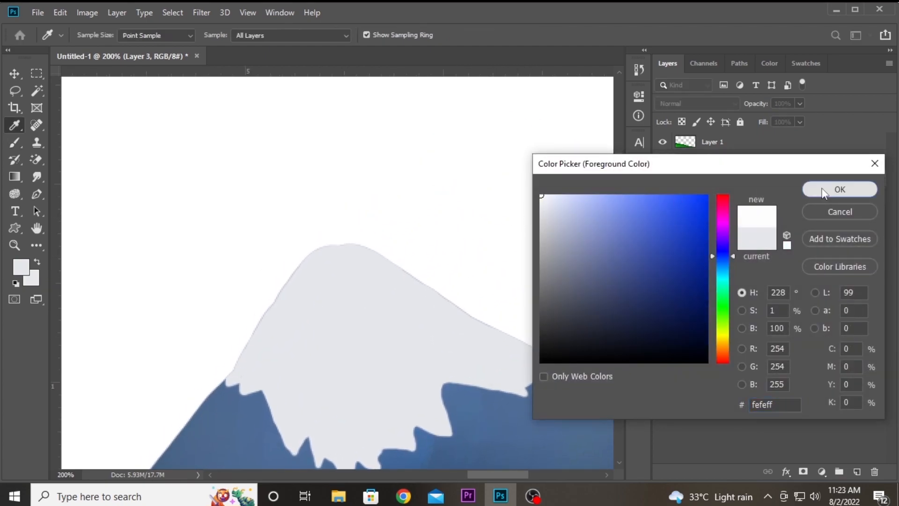
left_click(839, 189)
scroll(368, 269, "up", 1)
left_click(82, 42)
double_click(70, 169)
left_click_drag(342, 289, 340, 286)
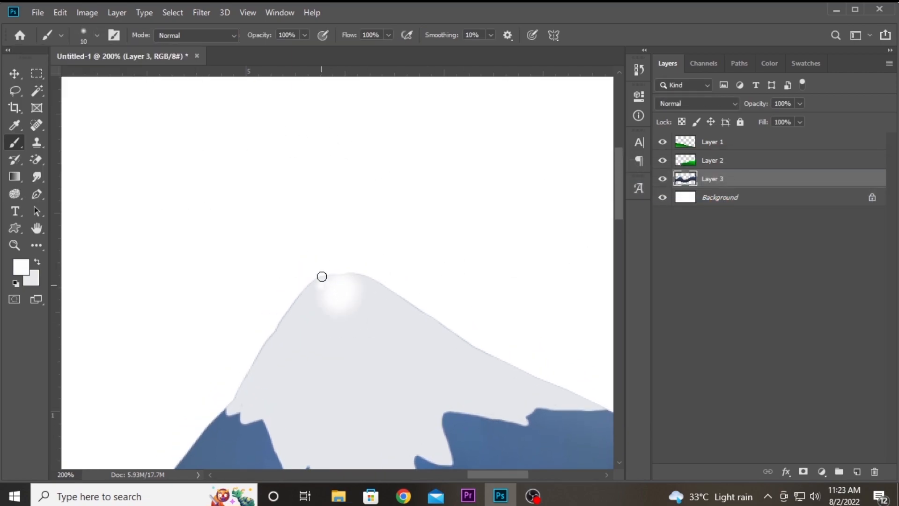
Step: Add a new layer beneath the mountain layer and fill it with black
left_click(856, 472)
left_click_drag(748, 184, 725, 202)
left_click(32, 280)
left_click_drag(551, 334, 540, 362)
left_click(840, 189)
key("alt+BackSpace")
key("ctrl+BackSpace")
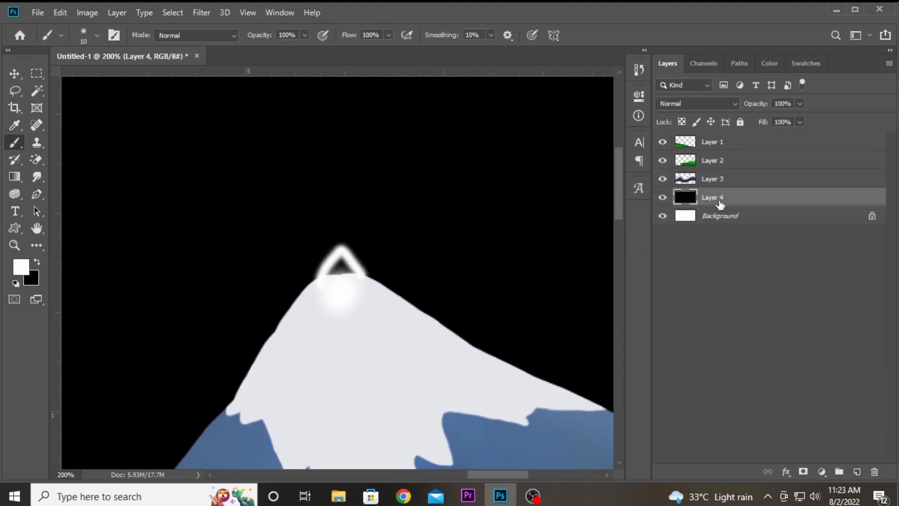
Step: Paint a pointed white tip on the right mountain in Layer 3 with the soft Brush at size 15
left_click(699, 177)
left_click_drag(341, 322, 350, 337)
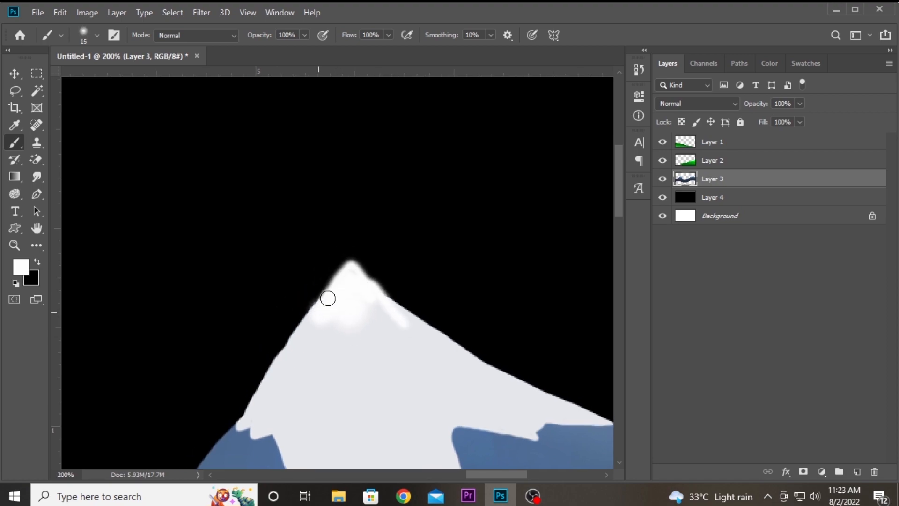
key("ctrl+z")
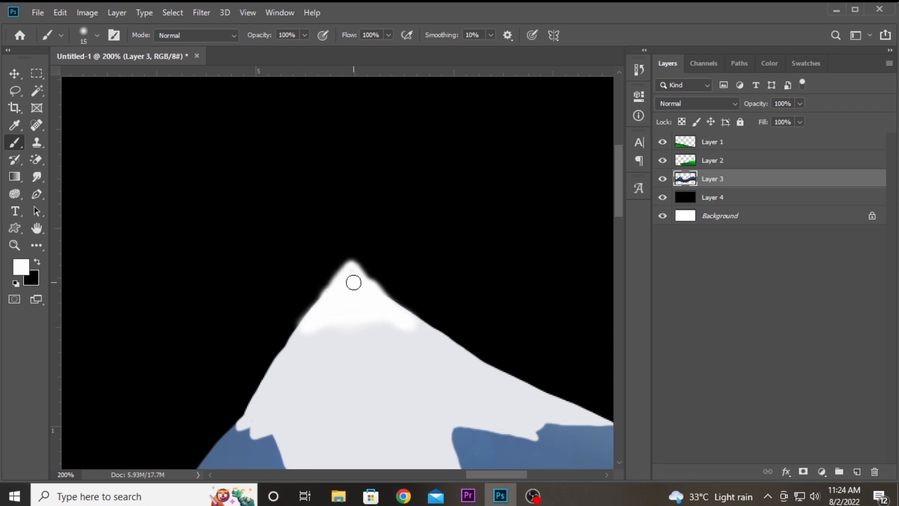
left_click_drag(353, 287, 372, 236)
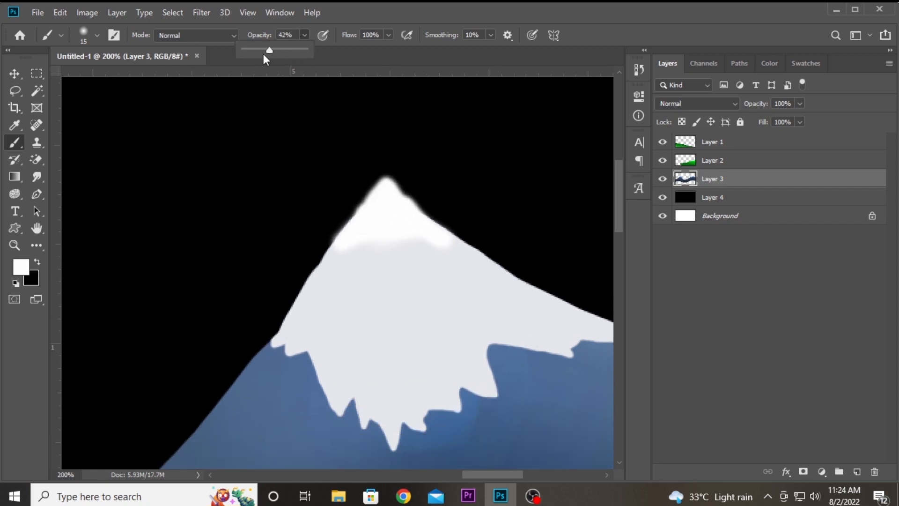
Step: Load Layer 3's shape as a selection and soften the white tip into the snow cap with a larger, reduced-opacity Brush
left_click(345, 238)
key("bracketright")
key("bracketright")
key("bracketright")
key("bracketright")
left_click(712, 162, "ctrl")
left_click(685, 180, "ctrl")
left_click(754, 181)
key("bracketright")
key("bracketright")
key("bracketright")
left_click_drag(351, 329, 272, 246)
Step: Brush faint white over the slopes around the right snow cap with a low-opacity Brush at size 100
left_click(305, 35)
left_click_drag(303, 50, 289, 63)
left_click(284, 319)
key("bracketright")
key("bracketright")
key("bracketright")
key("bracketright")
key("bracketright")
mouse_move(206, 328)
left_mouse_down()
mouse_move(447, 287)
mouse_move(512, 297)
mouse_move(510, 267)
left_mouse_up()
left_click_drag(425, 276, 335, 298)
mouse_move(320, 291)
left_mouse_down()
mouse_move(351, 268)
mouse_move(104, 272)
left_mouse_up()
Step: Blend more faint white across the mountain slopes with the Brush at 5% opacity and clear the selection
left_click(305, 35)
left_click_drag(303, 50, 300, 50)
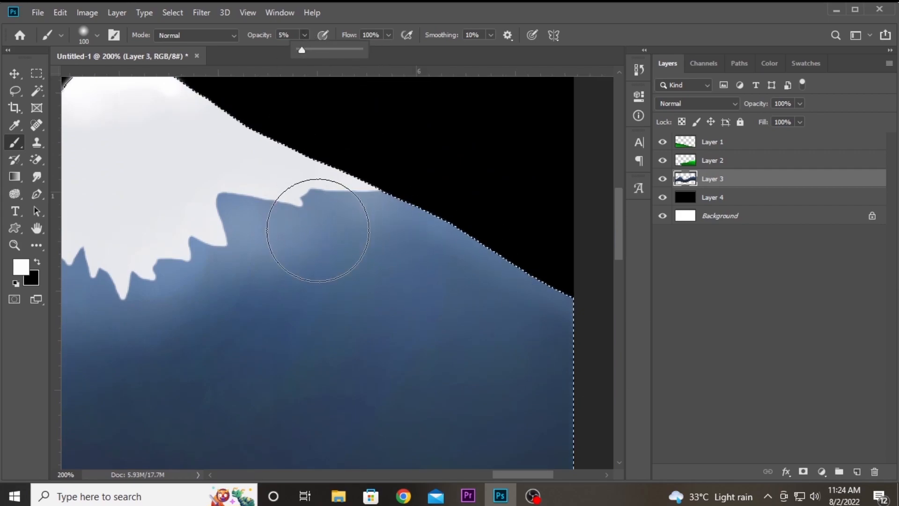
left_click(534, 355)
left_click_drag(121, 418, 444, 335)
left_click_drag(297, 169, 202, 300)
mouse_move(202, 300)
left_mouse_down()
mouse_move(331, 269)
mouse_move(559, 164)
left_mouse_up()
key("ctrl+minus")
key("ctrl+minus")
key("ctrl+minus")
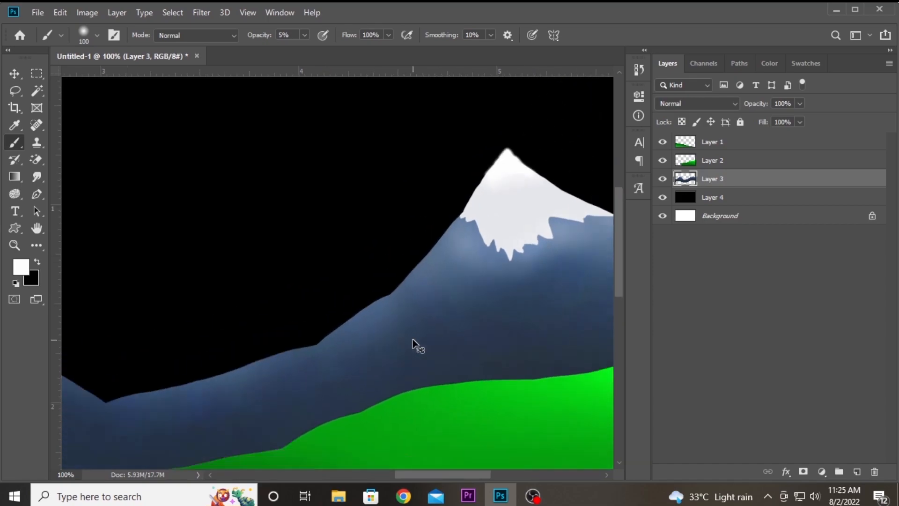
key("ctrl+d")
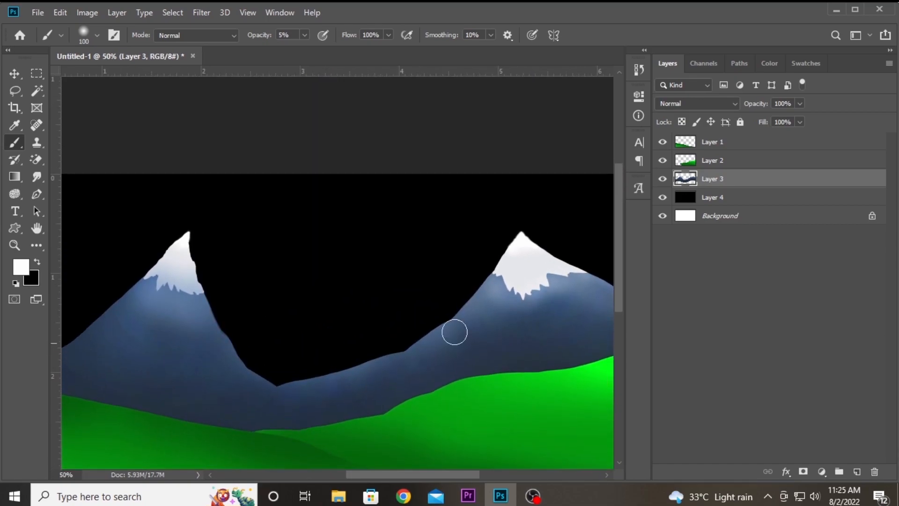
Step: Add an empty layer above the mountains and duplicate Layer 3 up and to the right, stacked beneath the original
left_click(857, 472)
mouse_move(341, 394)
left_mouse_down()
mouse_move(361, 389)
mouse_move(369, 399)
left_mouse_up()
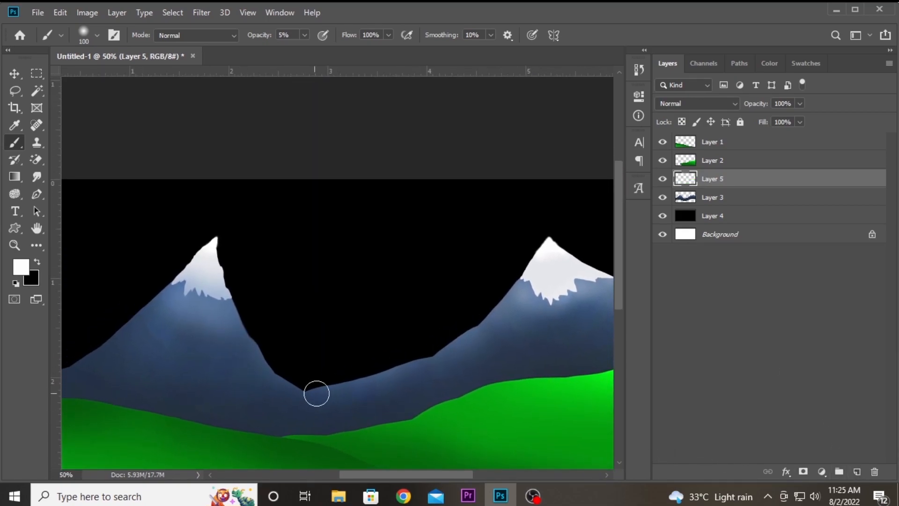
left_click(15, 73)
left_click_drag(233, 357, 381, 334)
left_click_drag(733, 198, 735, 225)
key("ctrl+minus")
key("ctrl+minus")
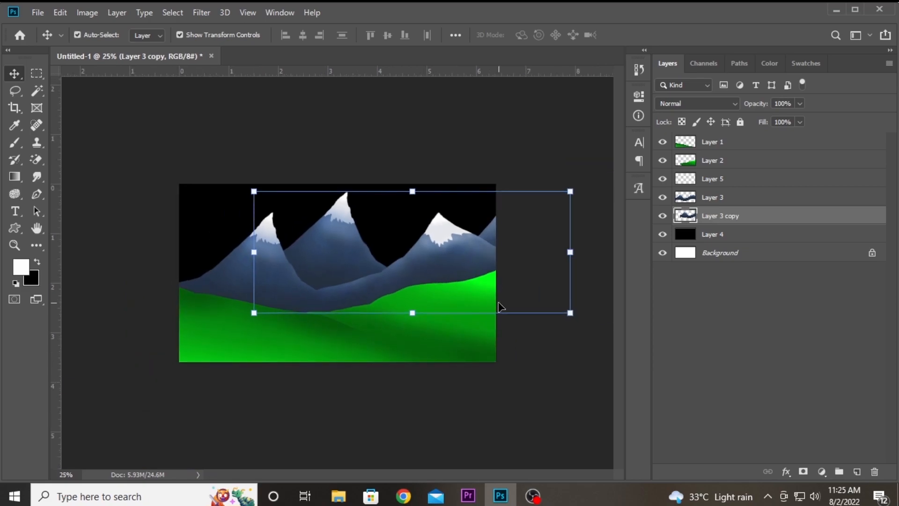
Step: Scale the duplicated mountains down slightly and shift them behind the front range
left_click_drag(575, 316, 538, 308)
left_click_drag(334, 239, 334, 244)
key("Return")
Step: Fill the duplicated mountains' shape with the navy sampled from the mountain slopes and clear the selection
left_click(684, 218, "ctrl")
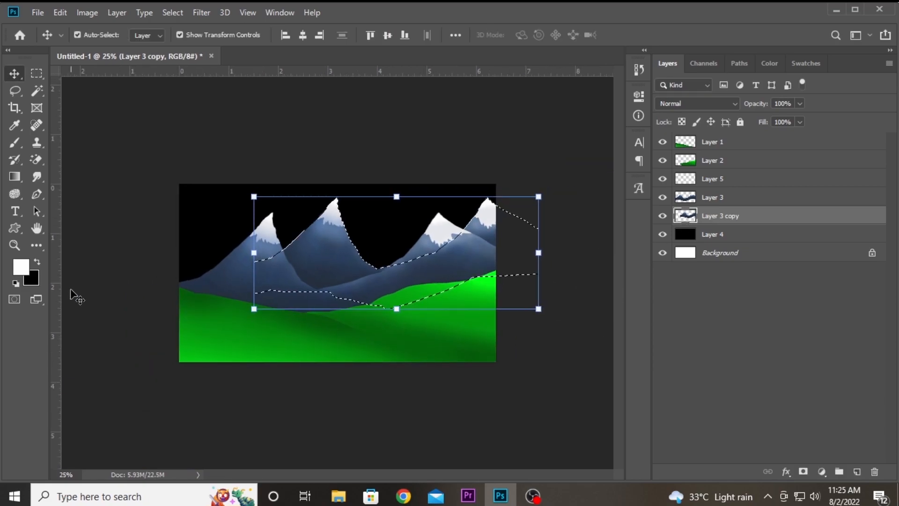
left_click(21, 267)
left_click(328, 263)
left_click(839, 191)
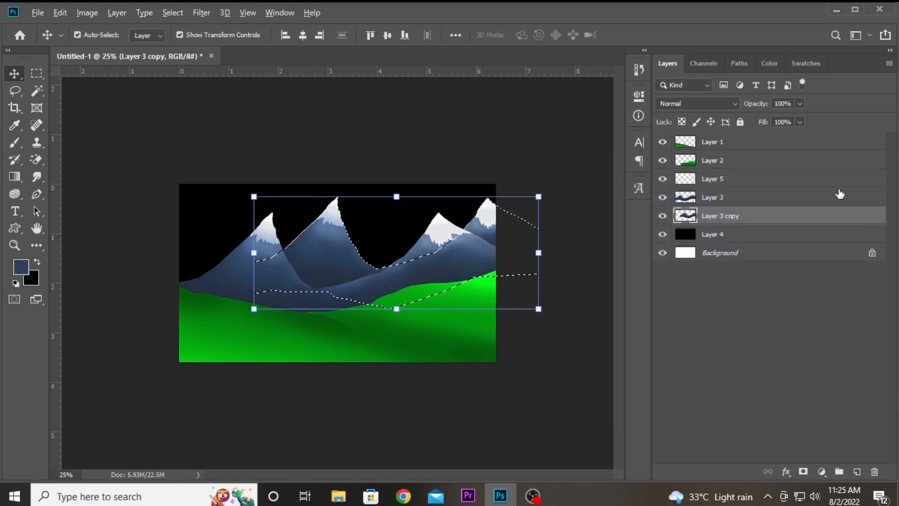
key("alt+BackSpace")
key("ctrl+d")
Step: Nudge the navy back mountains slightly left and lower the opacity of Layer 3 copy
left_click(234, 169)
left_click_drag(338, 241, 329, 240)
left_click(561, 335)
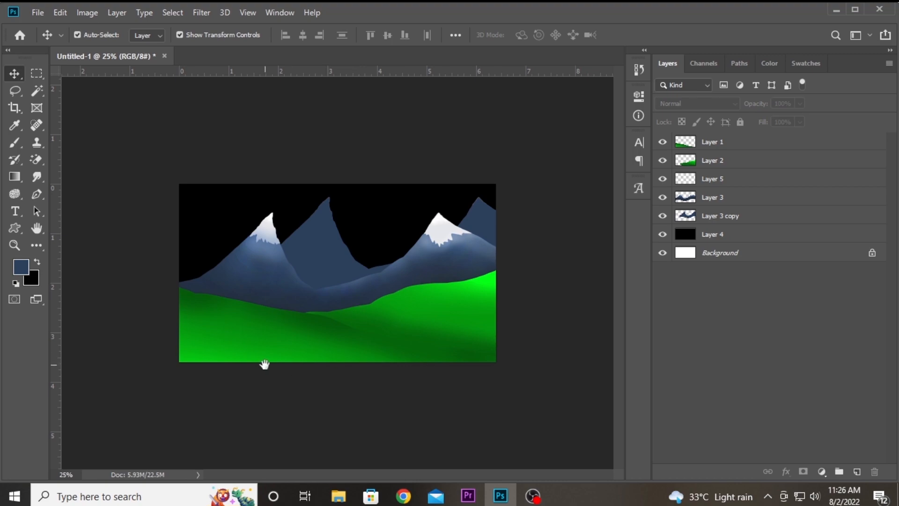
key("ctrl+plus")
left_click(747, 220)
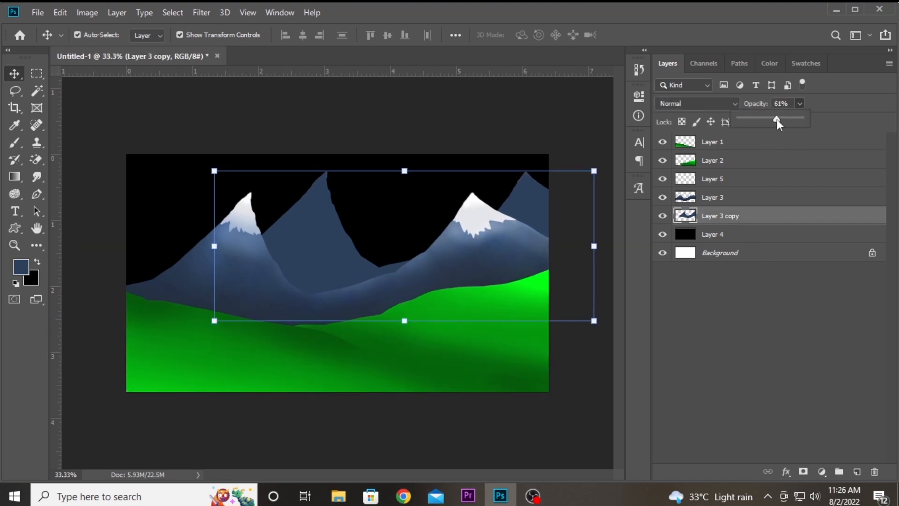
left_click_drag(777, 118, 769, 121)
Step: Edit the gradient for Layer 4, replacing its dark blue end stop with a stop at 82%
left_click(709, 235)
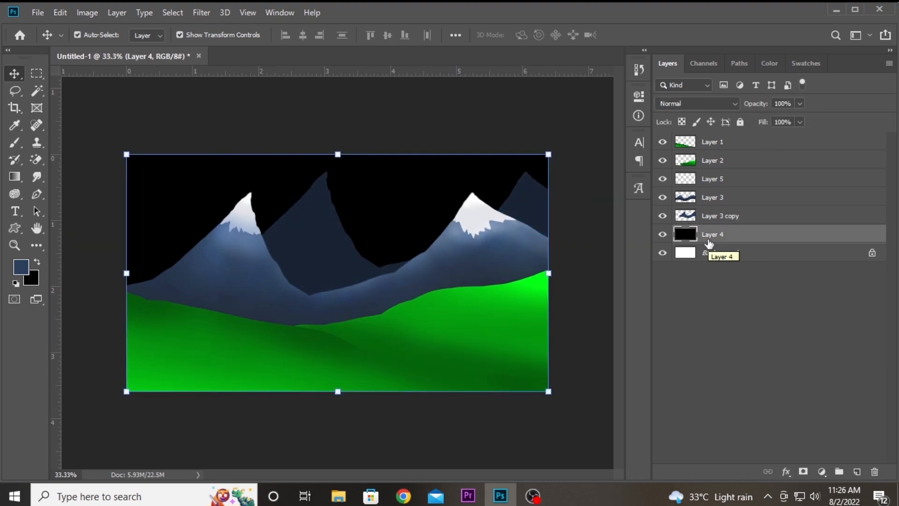
left_click(15, 176)
left_click(70, 35)
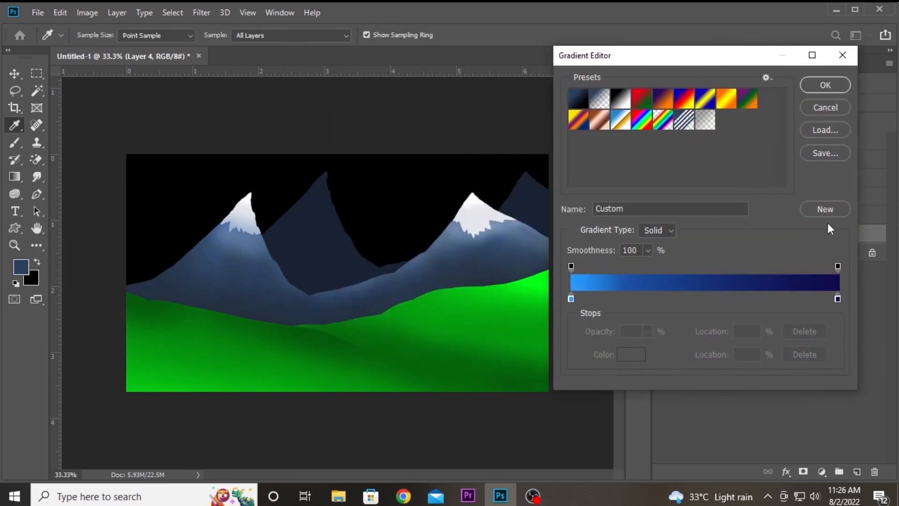
left_click(789, 299)
left_click_drag(837, 298, 790, 318)
left_click(789, 298)
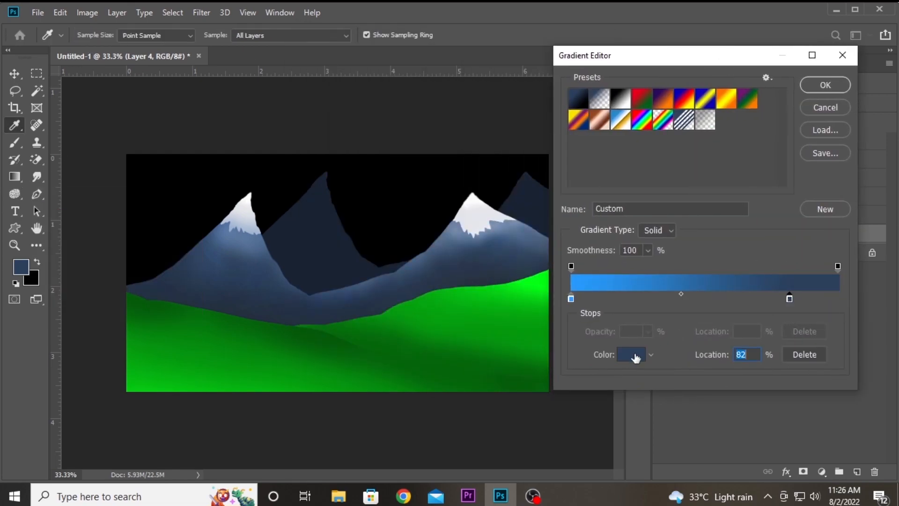
Step: Colour the gradient's 82% stop teal (#345f62) and accept the gradient
left_click(631, 354)
left_click_drag(730, 263, 726, 276)
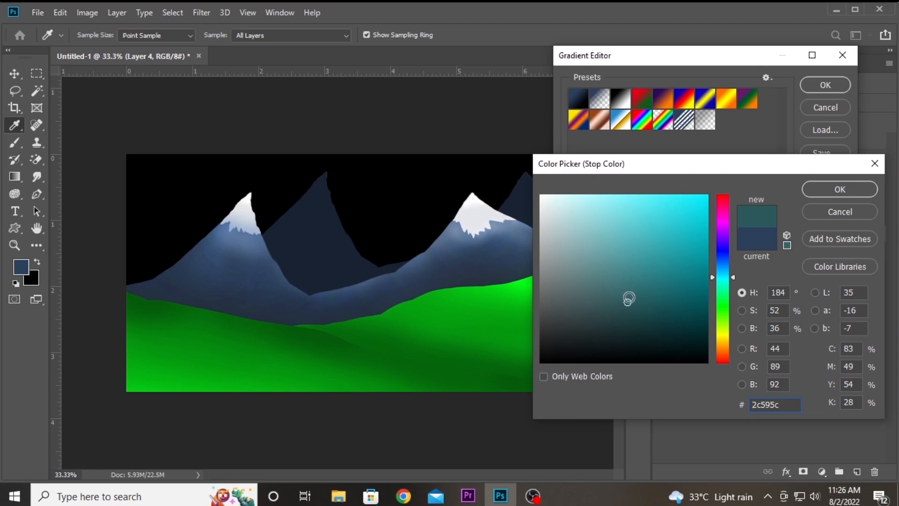
left_click(621, 299)
left_click_drag(617, 299, 620, 299)
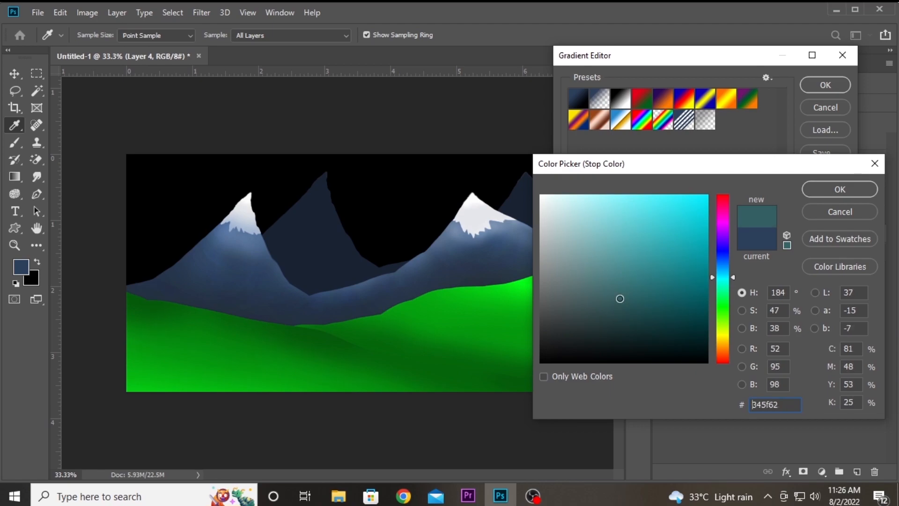
left_click(832, 196)
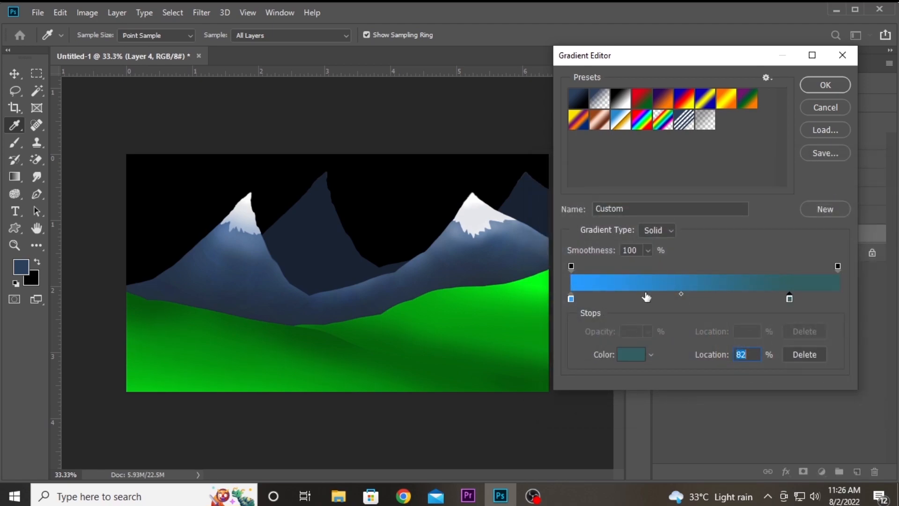
left_click_drag(796, 297, 793, 300)
left_click(825, 85)
Step: Fill Layer 4 with the linear gradient as a sky, blue near the horizon and teal at the top
left_click_drag(289, 261, 291, 350)
key("ctrl+z")
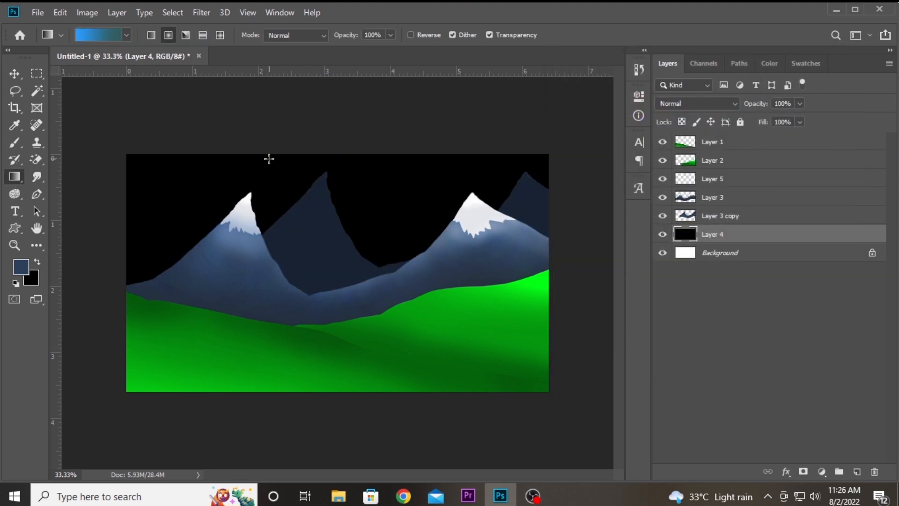
left_click_drag(323, 133, 342, 141)
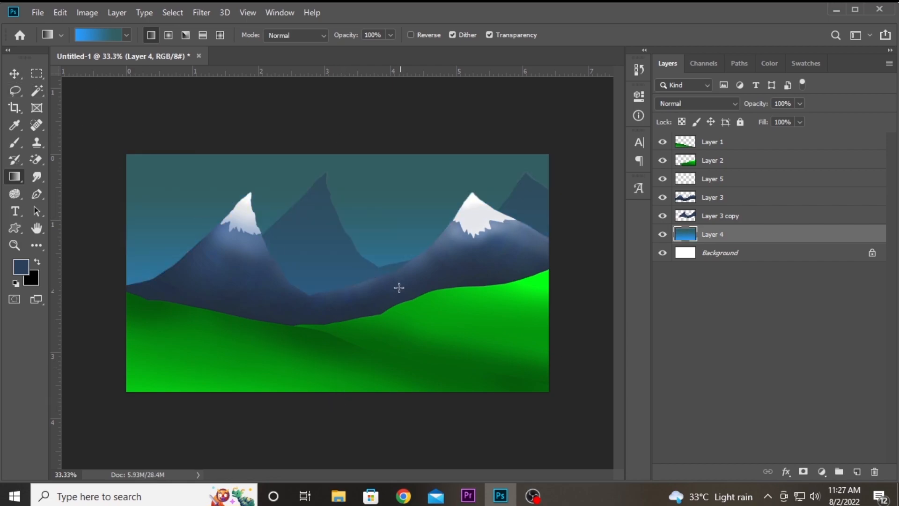
left_click_drag(366, 84, 367, 83)
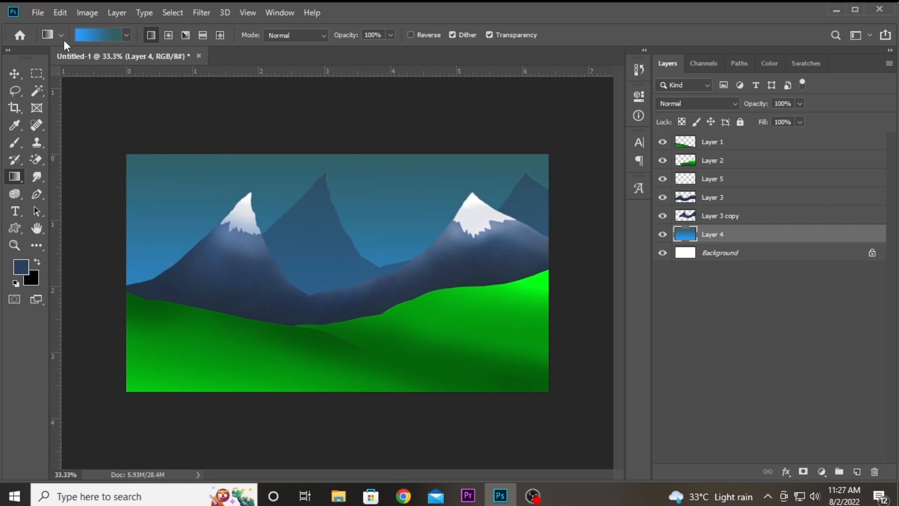
Step: Move the sky on Layer 4 slightly upward and scale it to 110.62% beyond the canvas edges
left_click(11, 74)
left_click(303, 325)
left_click_drag(393, 197, 391, 178)
left_click_drag(126, 141, 103, 127)
left_click_drag(548, 378, 570, 389)
left_click_drag(444, 207, 442, 195)
key("Escape")
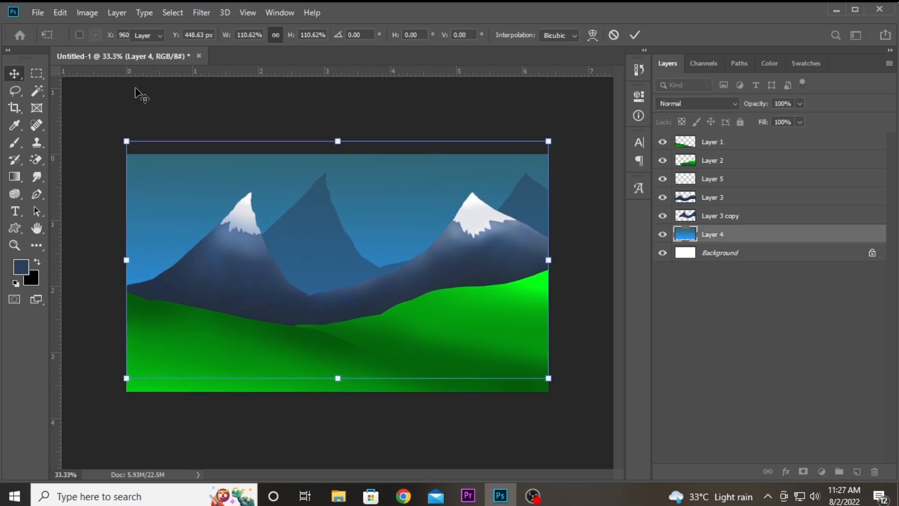
left_click(96, 83)
Step: Load the outline of the front mountains on Layer 3 as a selection and set up the Burn tool with a 300 px brush
left_click(662, 216)
left_click(662, 216)
left_click(690, 199)
left_click(680, 199, "ctrl")
left_click(13, 194)
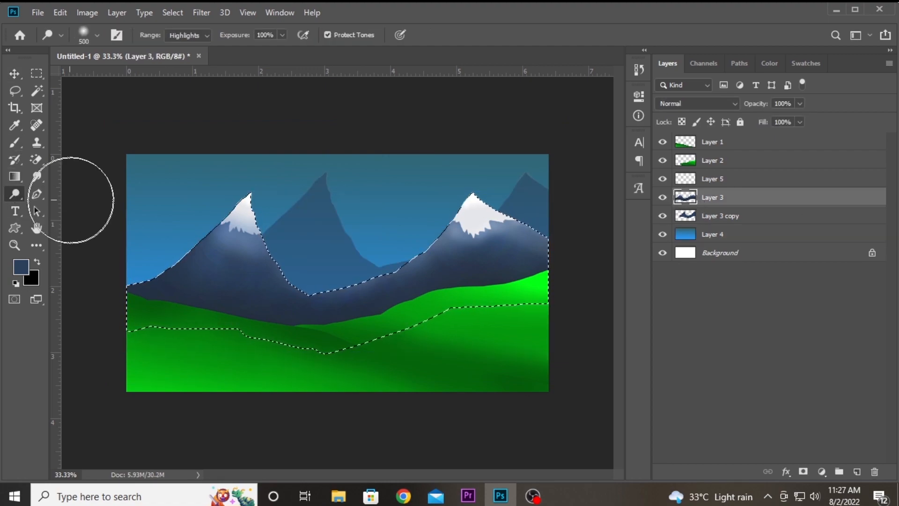
key("bracketright")
key("bracketright")
key("bracketright")
key("bracketright")
key("bracketright")
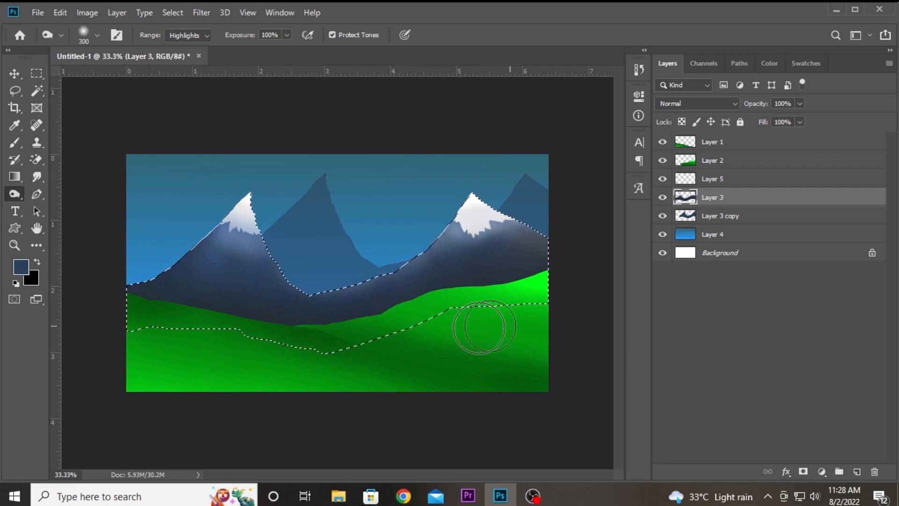
Step: Paint soft black shading along the base of the front mountains with a 250 px brush at 27% opacity, and deselect
left_click(36, 262)
left_click(19, 143)
left_click(304, 34)
left_click_drag(303, 48, 317, 48)
left_click(97, 36)
left_click(259, 119)
key("bracketright")
key("bracketright")
key("bracketright")
key("bracketright")
key("bracketright")
mouse_move(82, 313)
left_mouse_down()
mouse_move(222, 331)
mouse_move(391, 324)
mouse_move(522, 298)
left_mouse_up()
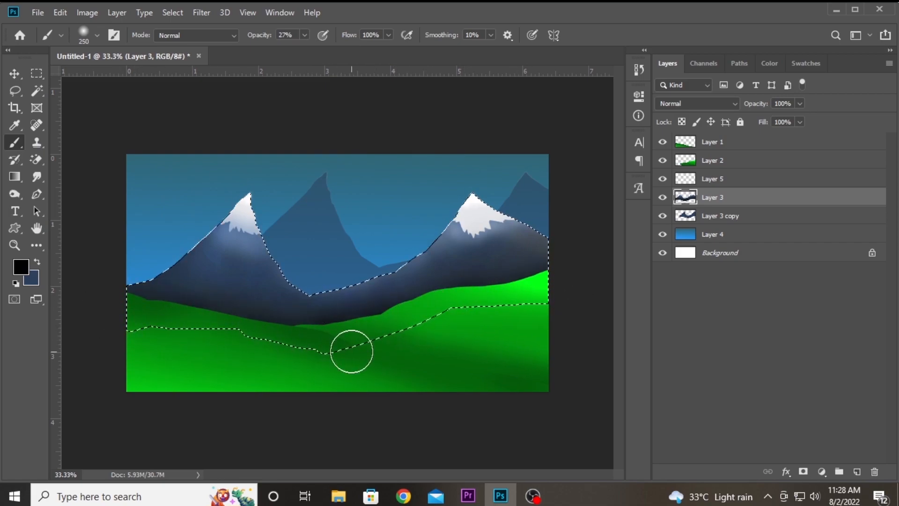
left_click(14, 74)
key("ctrl+d")
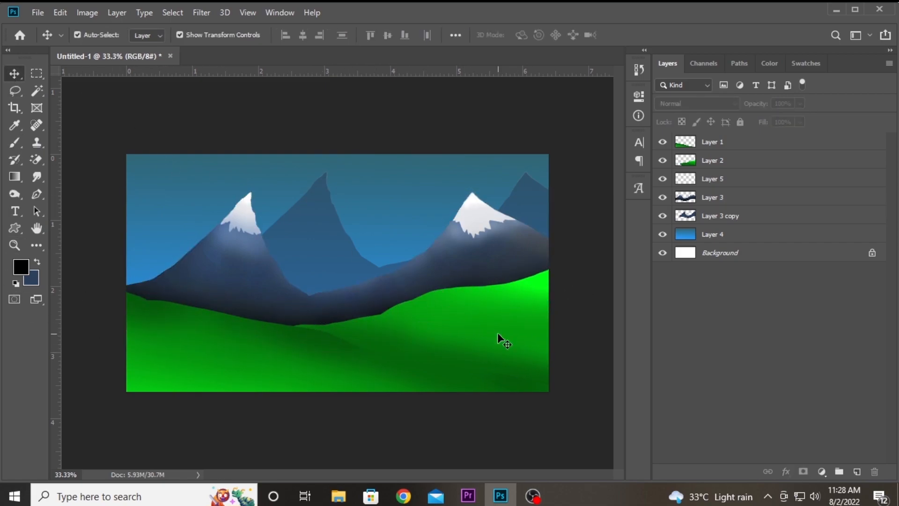
Step: Duplicate the faint back mountains down and to the right, behind the originals, and set the copy's fill to 30%
left_click(324, 232)
left_click_drag(322, 234, 414, 275)
left_click(662, 234)
left_click(662, 235)
left_click_drag(798, 137, 759, 139)
Step: Add a layer mask to Layer 3 copy 2 and brush black at 27% opacity on it to fade the lower mountains
left_click(804, 471)
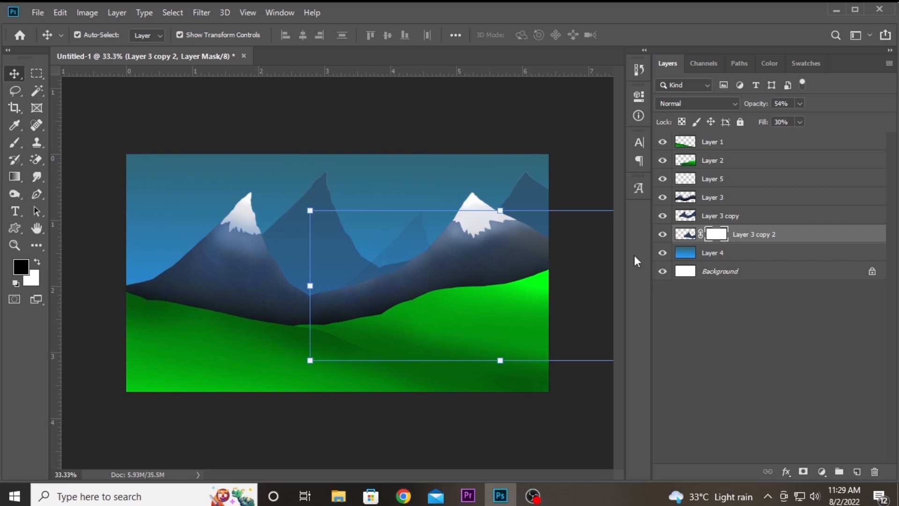
key("b")
mouse_move(323, 293)
left_mouse_down()
mouse_move(358, 283)
mouse_move(331, 280)
left_mouse_up()
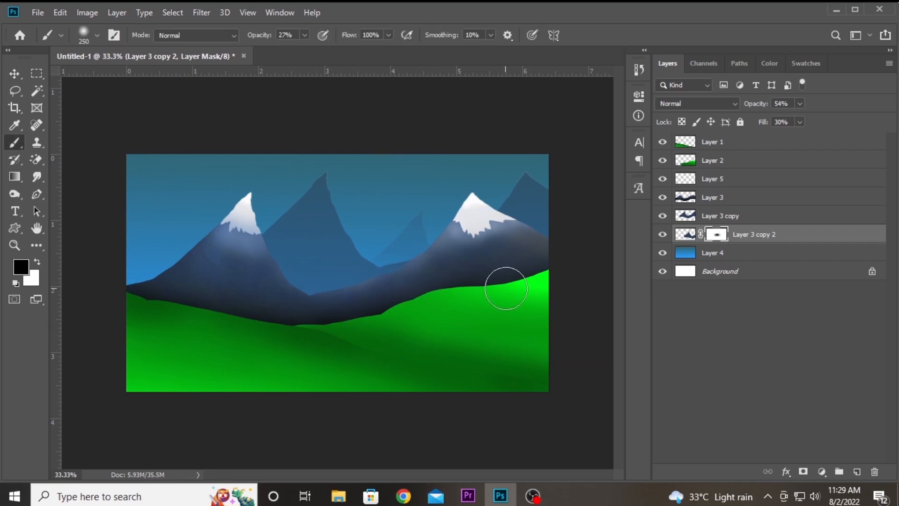
left_click(15, 73)
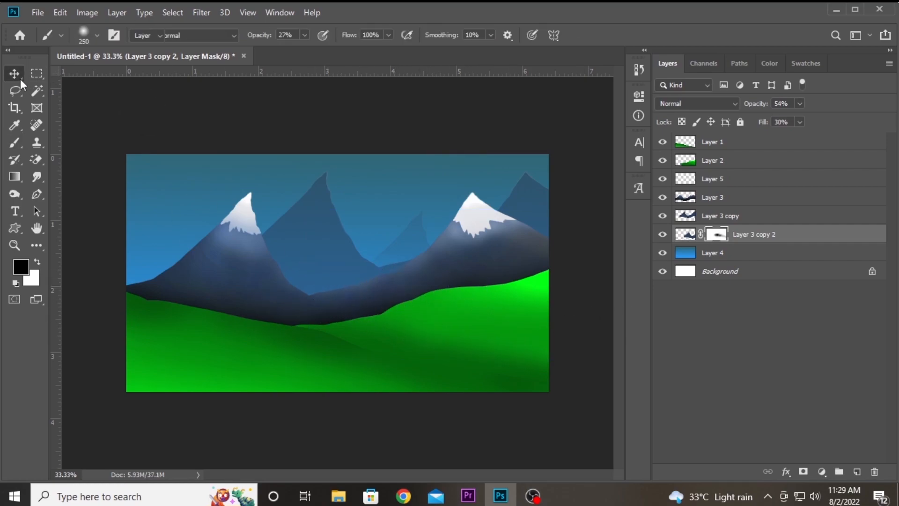
left_click(94, 117)
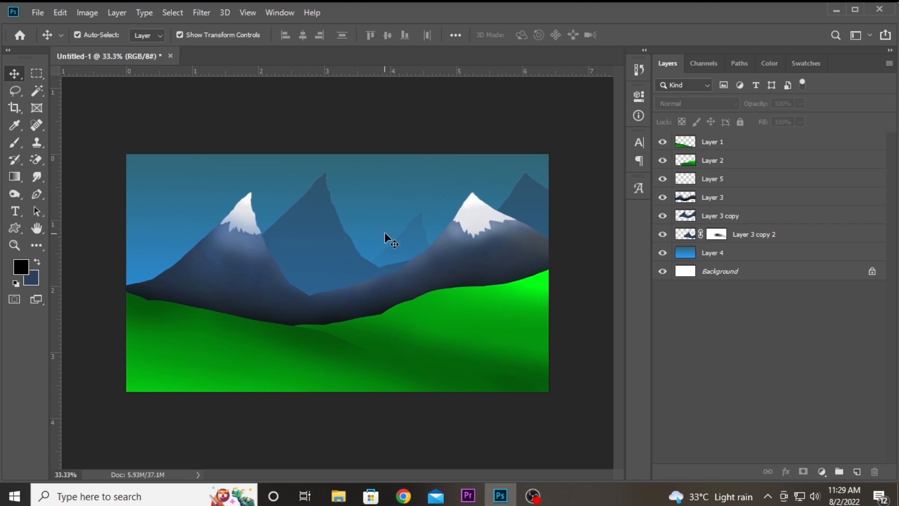
Step: Duplicate the back mountains toward the lower left and nudge the original Layer 3 copy slightly down
left_click(406, 233)
left_click(291, 238)
left_click_drag(303, 245, 170, 268)
left_click(125, 122)
left_click_drag(311, 225, 311, 235)
Step: Load the outline of Layer 3 copy as a selection, tone its mountains with the Dodge and Burn tools, and deselect
left_click(682, 236, "ctrl")
right_click(14, 194)
left_click(59, 196)
left_click(339, 233)
right_click(14, 194)
left_click(59, 207)
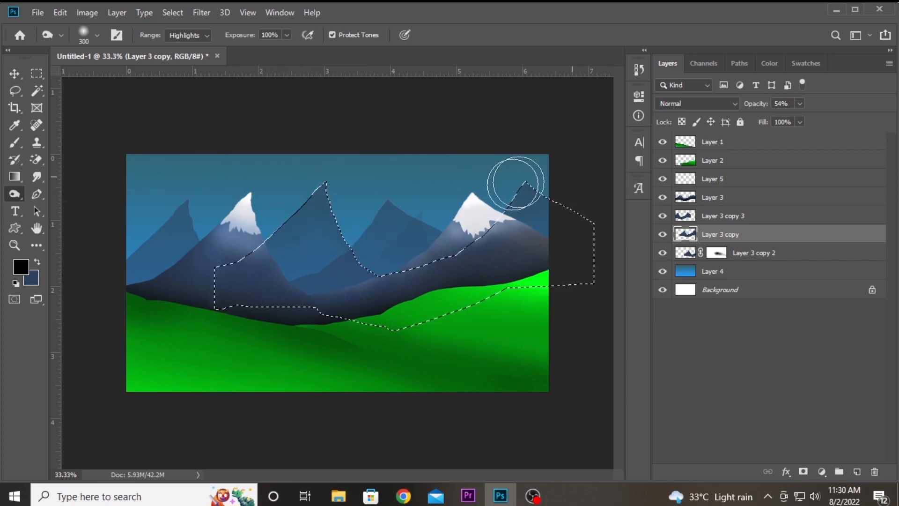
key("v")
key("ctrl+d")
left_click(105, 150, "ctrl")
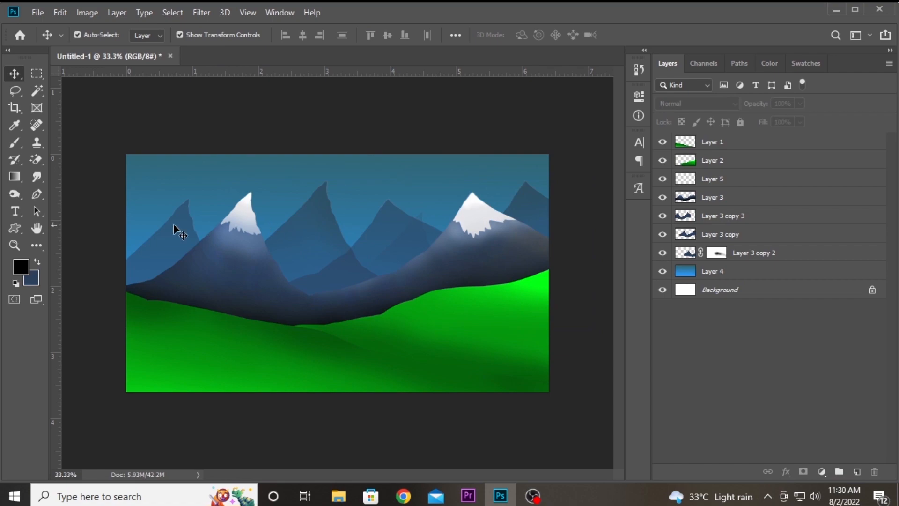
Step: Load the outline of Layer 3 copy 3 as a selection, shade its mountains with the 300 px Burn tool, and deselect
left_click(705, 219)
left_click(679, 216, "ctrl")
left_click(662, 216)
left_click(662, 216)
left_click(14, 194)
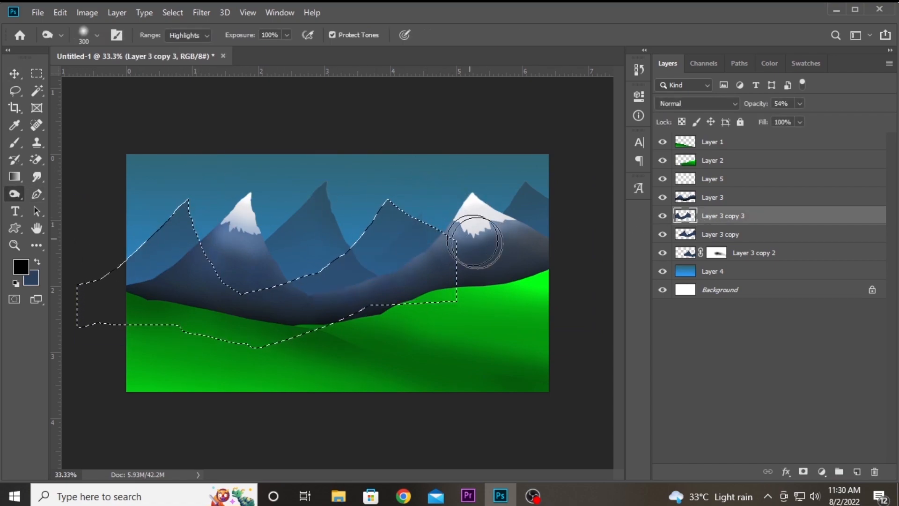
left_click(17, 75)
left_click(160, 114)
key("ctrl+d")
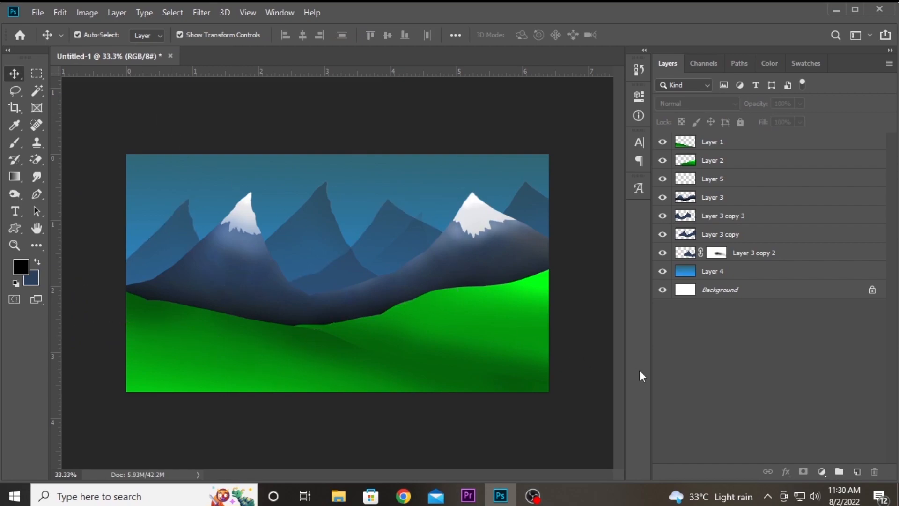
Step: Darken the upper edge of the front hill on Layer 1 with the 300 px Burn tool at 100% exposure
left_click(334, 351)
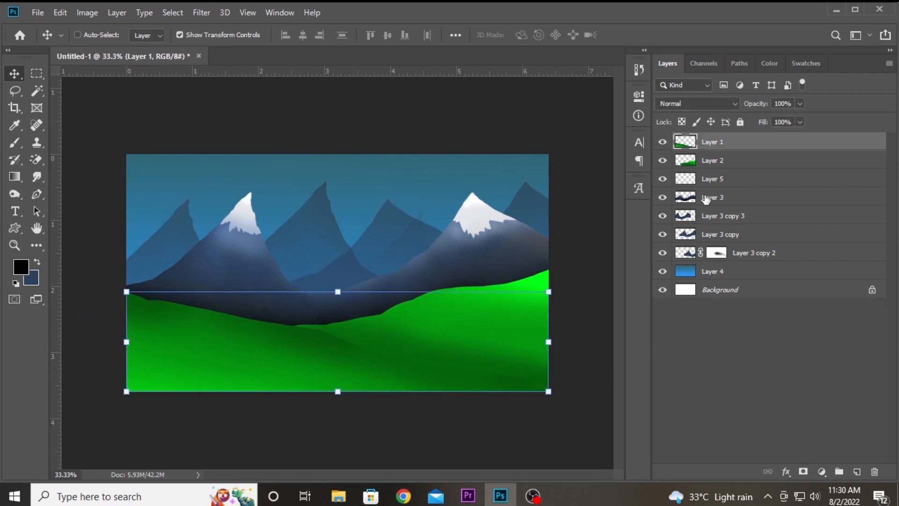
left_click(14, 194)
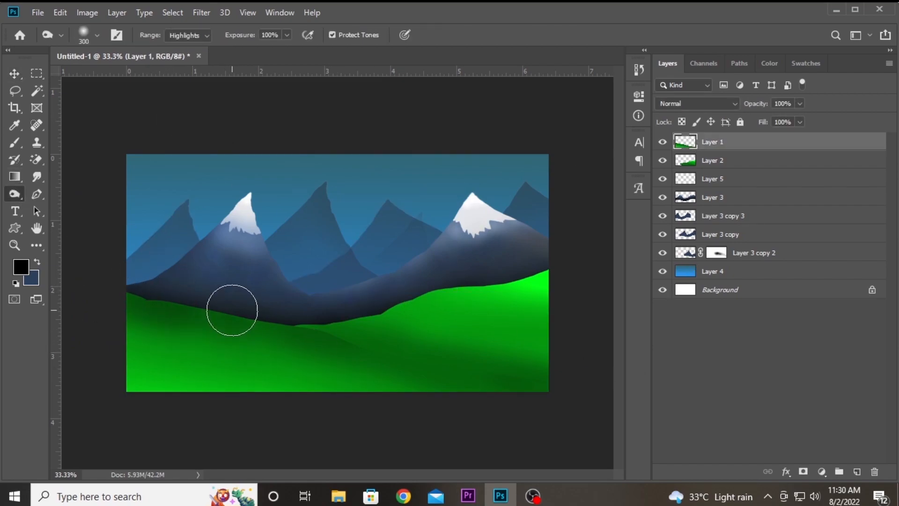
mouse_move(322, 350)
left_mouse_down()
mouse_move(422, 358)
mouse_move(495, 378)
mouse_move(251, 313)
left_mouse_up()
Step: Darken the right-hand hill on Layer 2 using the Burn tool with a 500 px brush and 22% exposure
left_click(688, 162)
key("bracketleft")
key("bracketright")
key("bracketright")
key("bracketright")
key("bracketright")
key("bracketright")
left_click(287, 35)
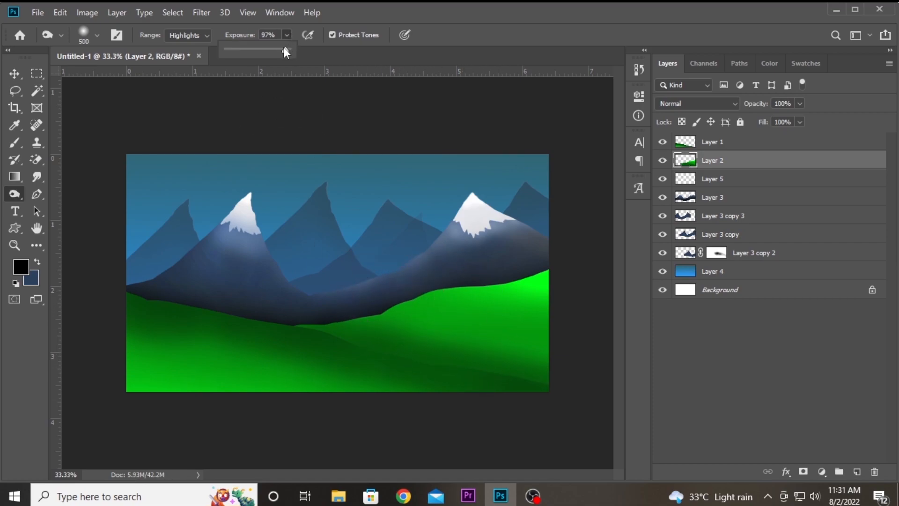
mouse_move(573, 359)
left_mouse_down()
mouse_move(625, 350)
mouse_move(563, 308)
mouse_move(571, 268)
mouse_move(588, 345)
mouse_move(500, 286)
mouse_move(636, 253)
mouse_move(513, 266)
left_mouse_up()
left_click(662, 272)
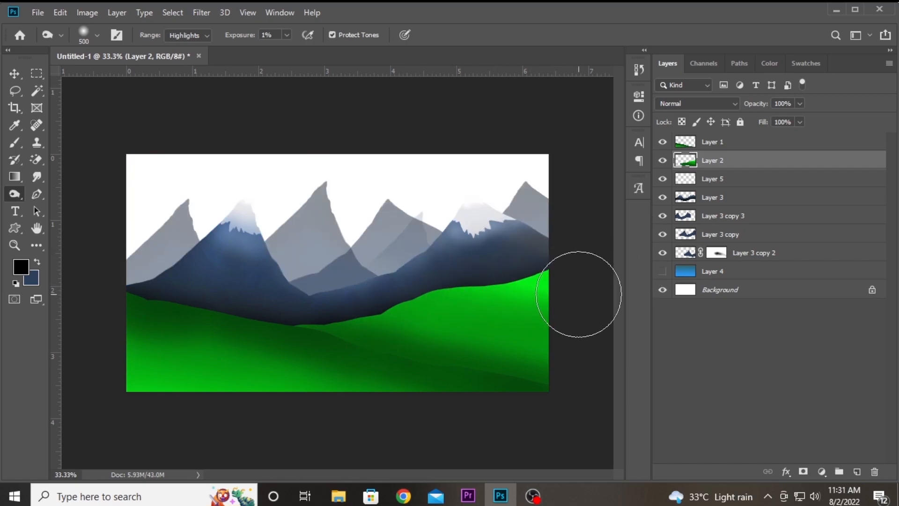
left_click(662, 271)
mouse_move(591, 276)
left_mouse_down()
mouse_move(542, 259)
mouse_move(509, 288)
mouse_move(611, 271)
mouse_move(506, 286)
mouse_move(563, 341)
mouse_move(636, 275)
left_mouse_up()
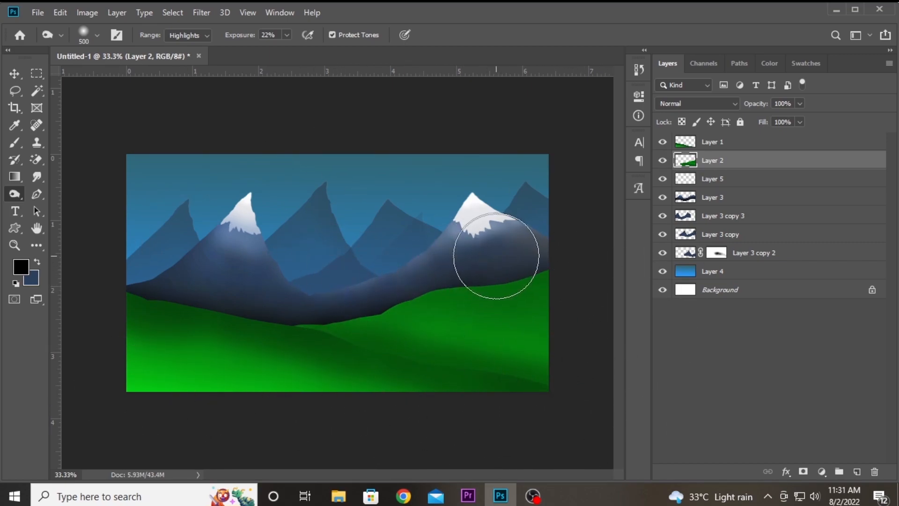
Step: Preview the painting in full screen, and add a new empty layer above Layer 1
left_click(14, 74)
key("f")
key("f")
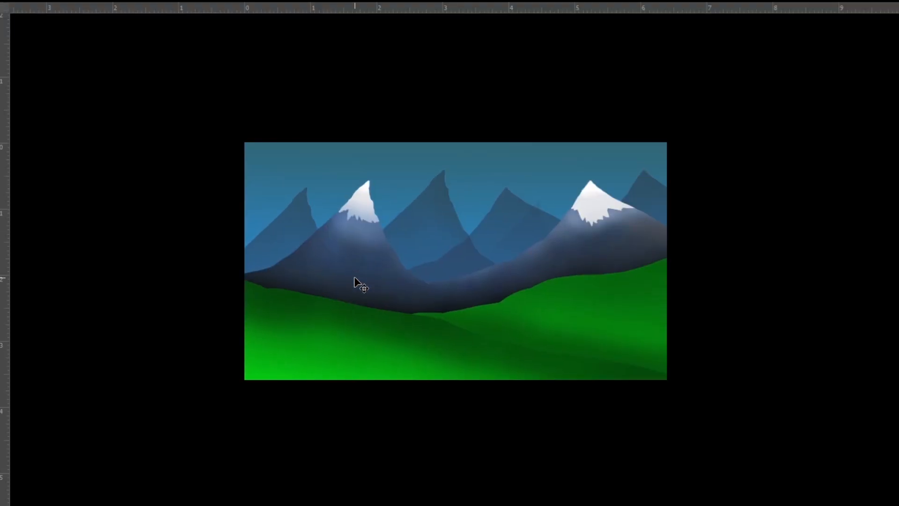
key("f")
left_click(726, 144)
left_click(857, 471)
left_click(729, 290)
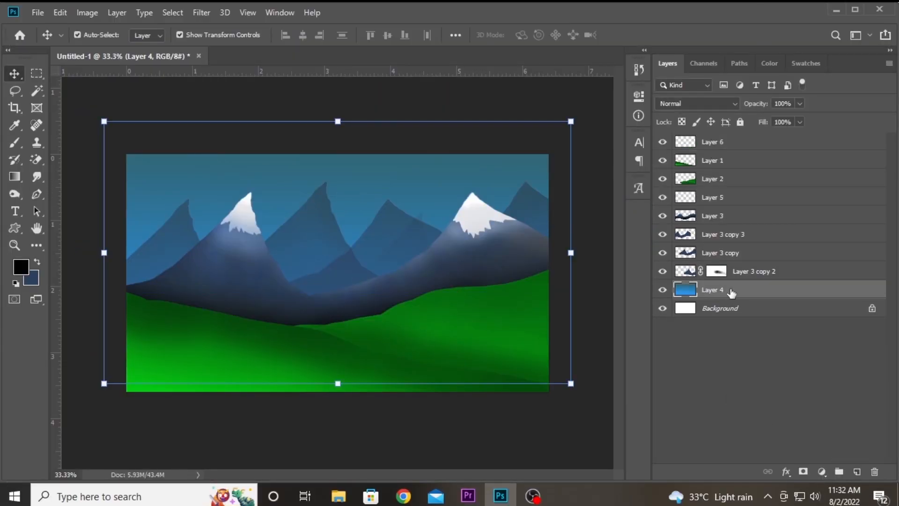
left_click(702, 147)
Step: Set up the Brush tool with a 175 px Hard Round tip and a white foreground colour
left_click(15, 144)
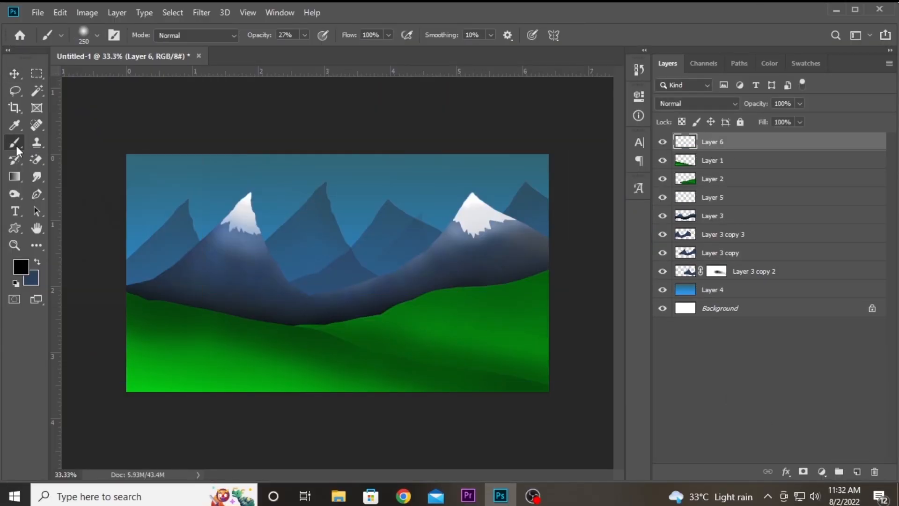
left_click(98, 37)
left_click(126, 208)
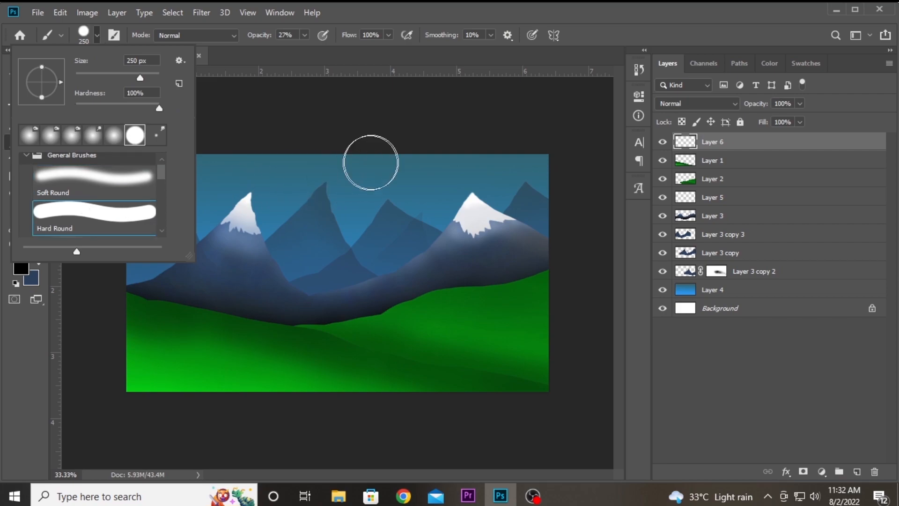
left_click(377, 123)
key("[")
left_click(21, 267)
left_click(543, 194)
left_click(838, 189)
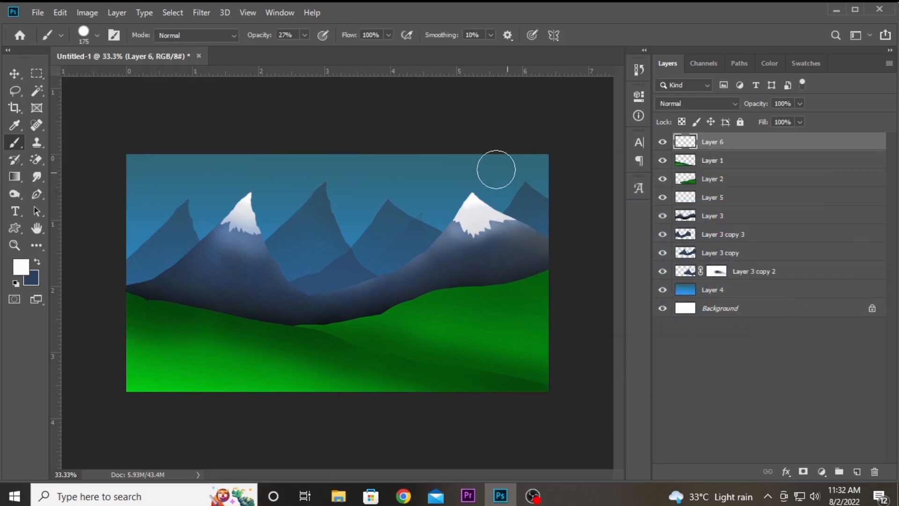
Step: Stamp a solid white moon at the top edge of the sky on Layer 6 with the brush opacity at 100%
left_click(353, 159)
key("ctrl+z")
left_click(304, 34)
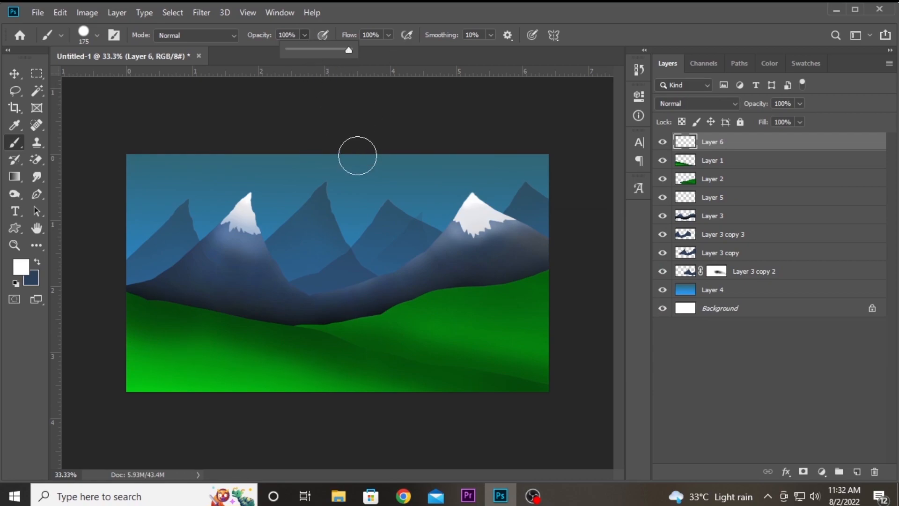
left_click(356, 162)
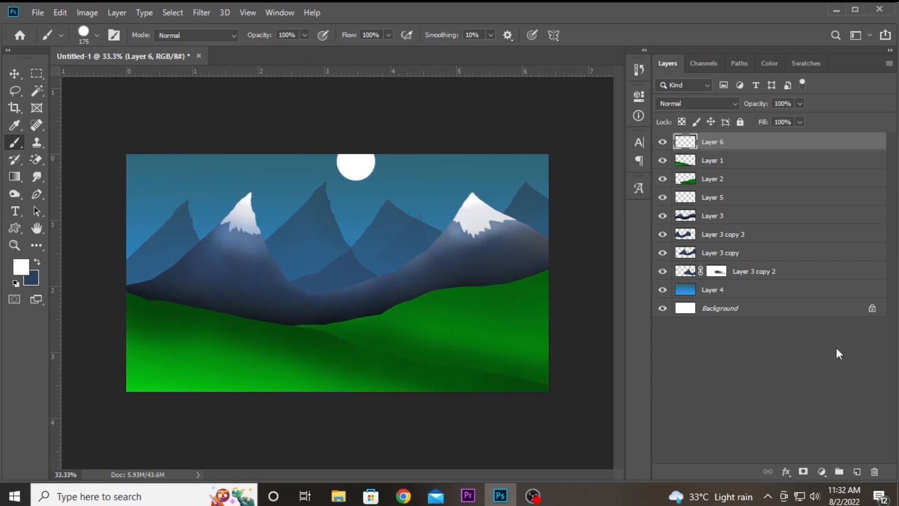
Step: Add a new layer and stamp a soft white glow over the moon with a soft brush at 55% opacity
left_click(856, 471)
left_click(96, 35)
left_click(80, 169)
left_click(254, 102)
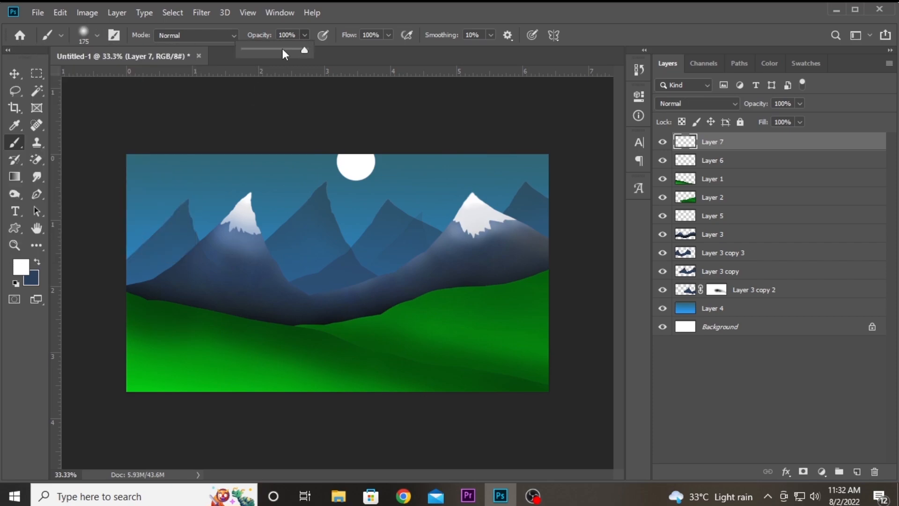
left_click(355, 162)
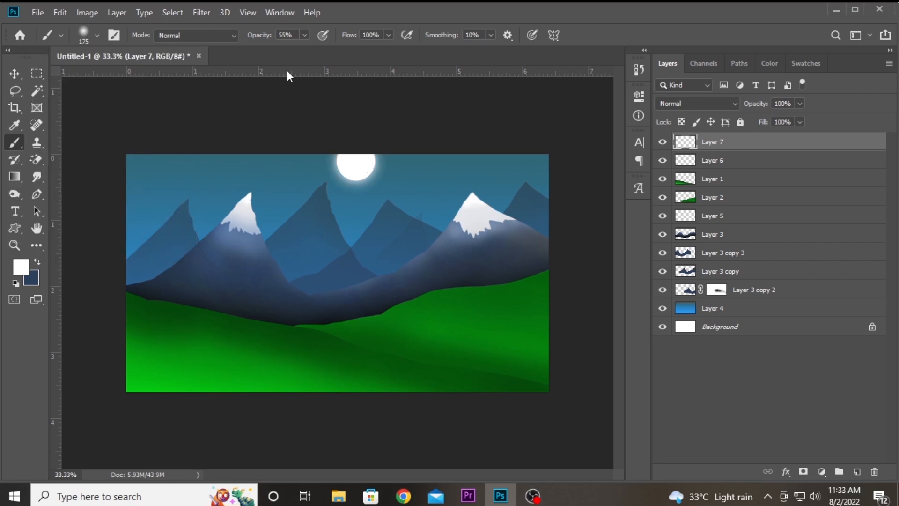
Step: Apply a Gaussian Blur with a 38.7 pixel radius to the moon's glow on Layer 7
left_click(15, 74)
left_click(334, 150)
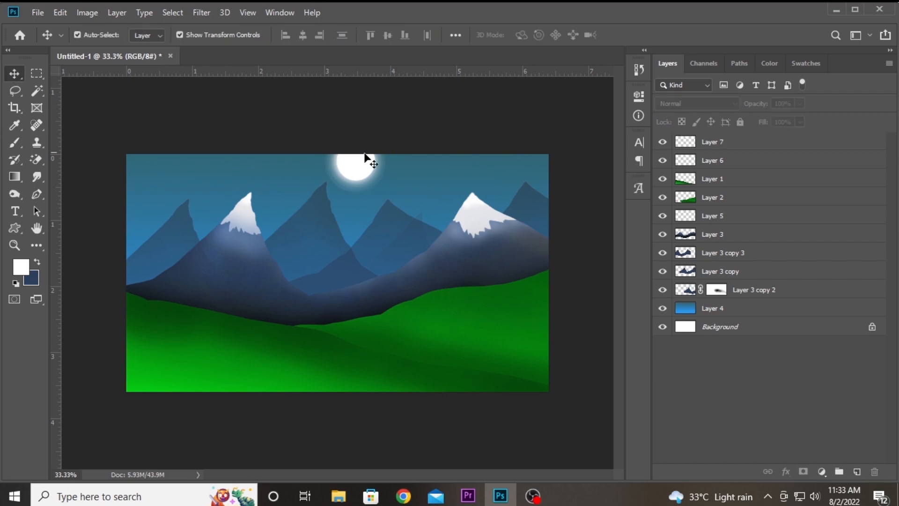
left_click(369, 187)
left_click(358, 170)
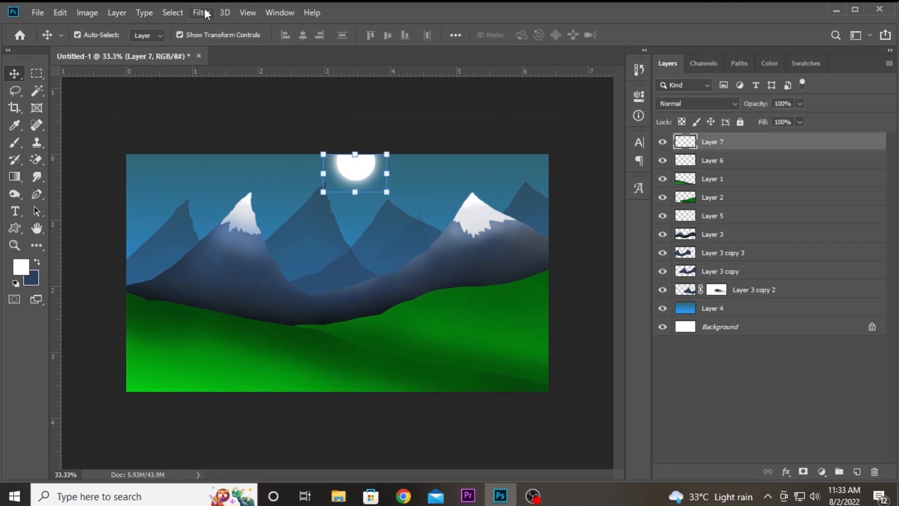
left_click(201, 12)
mouse_move(225, 162)
left_click(402, 212)
left_click_drag(424, 428, 482, 431)
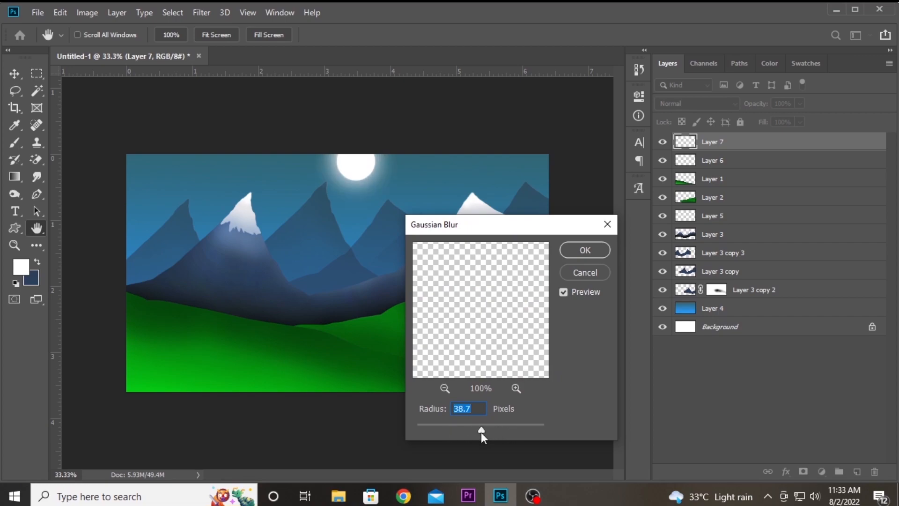
left_click(584, 256)
left_click(225, 105)
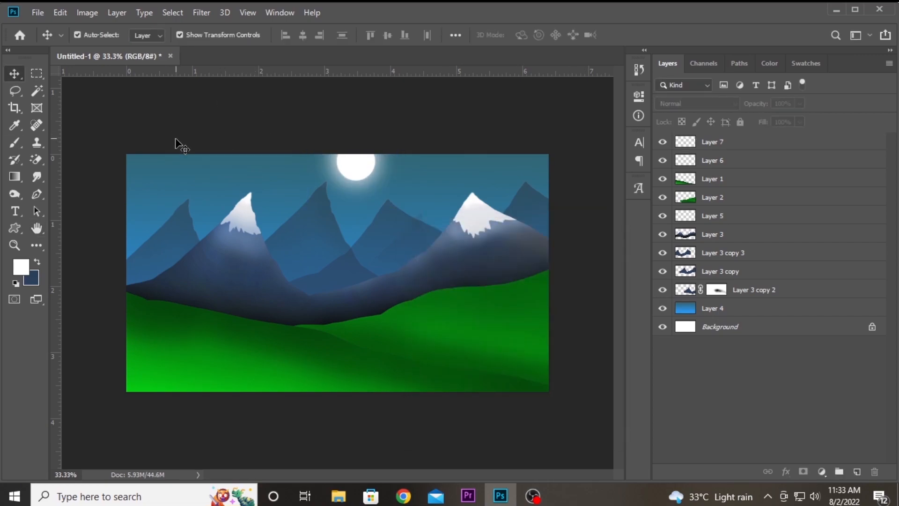
Step: Review the finished landscape in full screen mode, enlarged to 50%, and return to the standard view
key("f")
key("f")
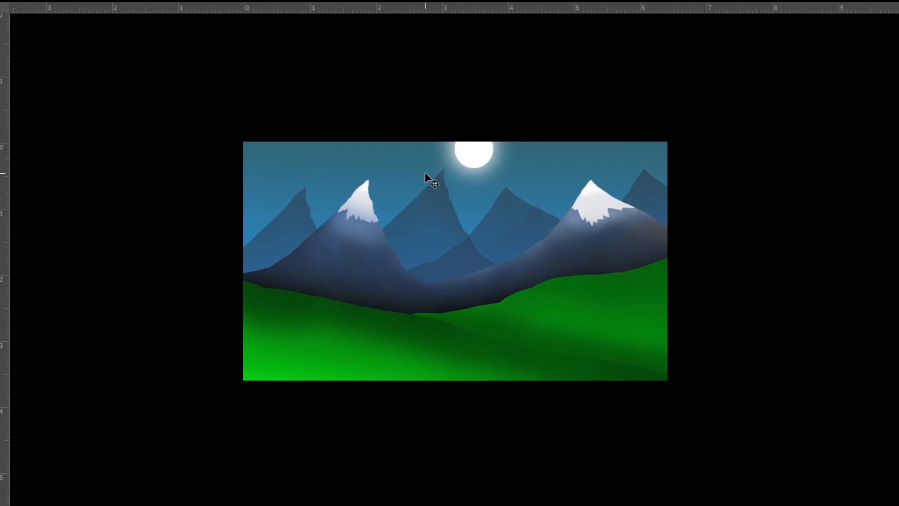
key("ctrl+plus")
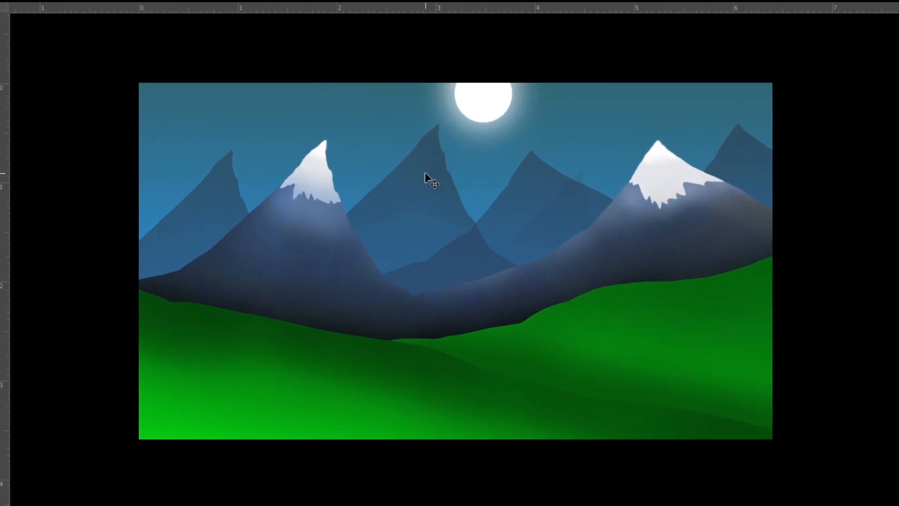
key("f")
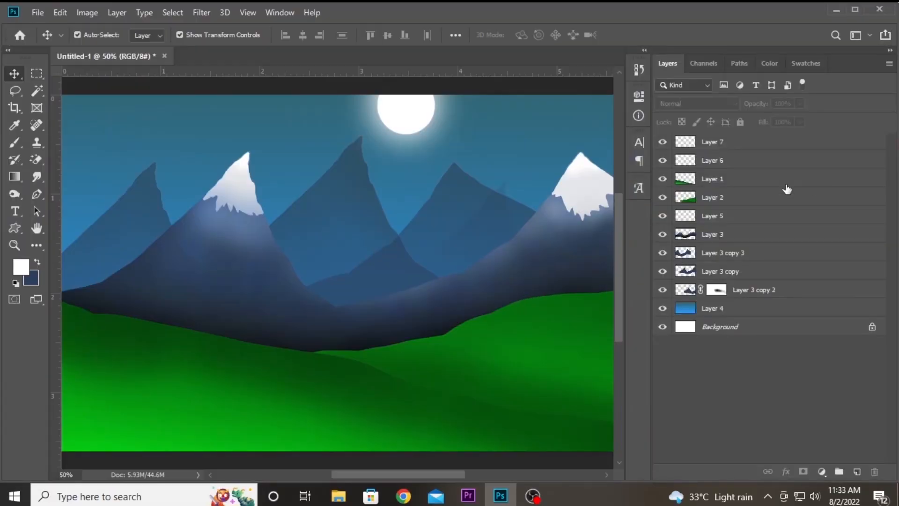